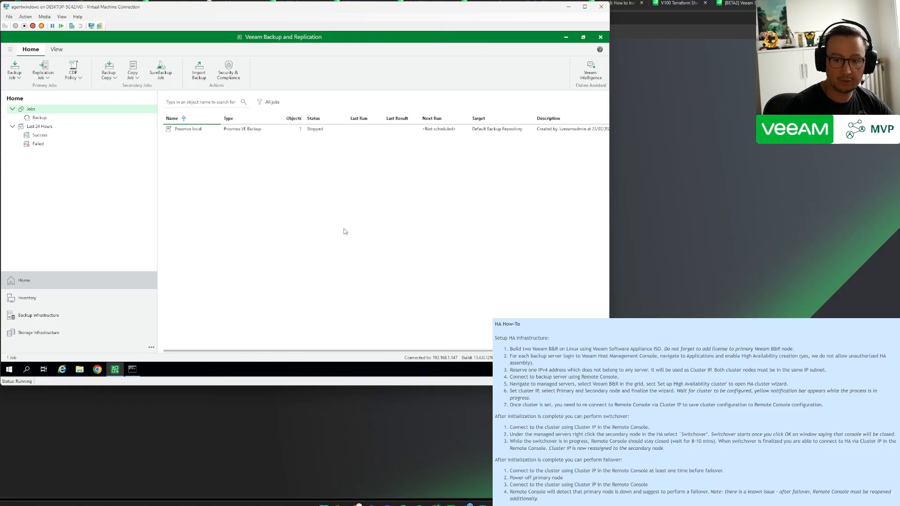
Sign in to Host Management Console as the host administrator using saved credentials and an MFA code
left_click(705, 163)
left_click(428, 201)
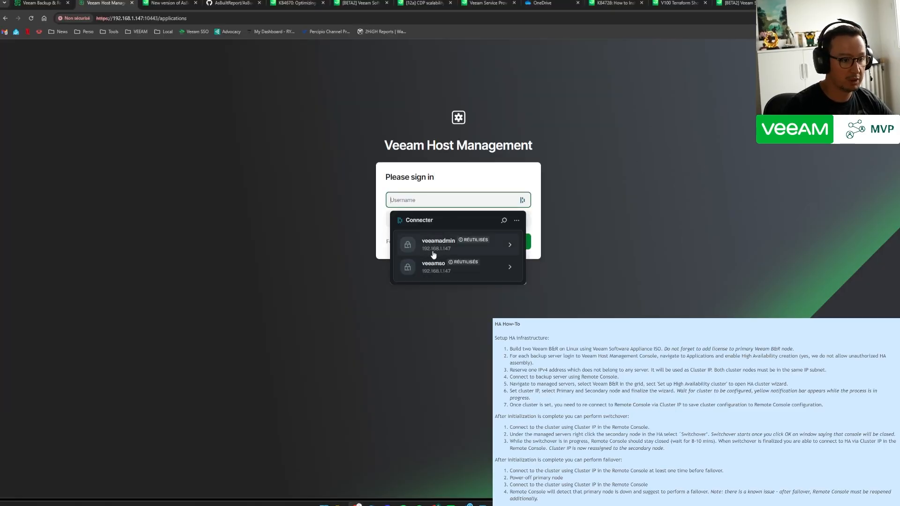
left_click(401, 139)
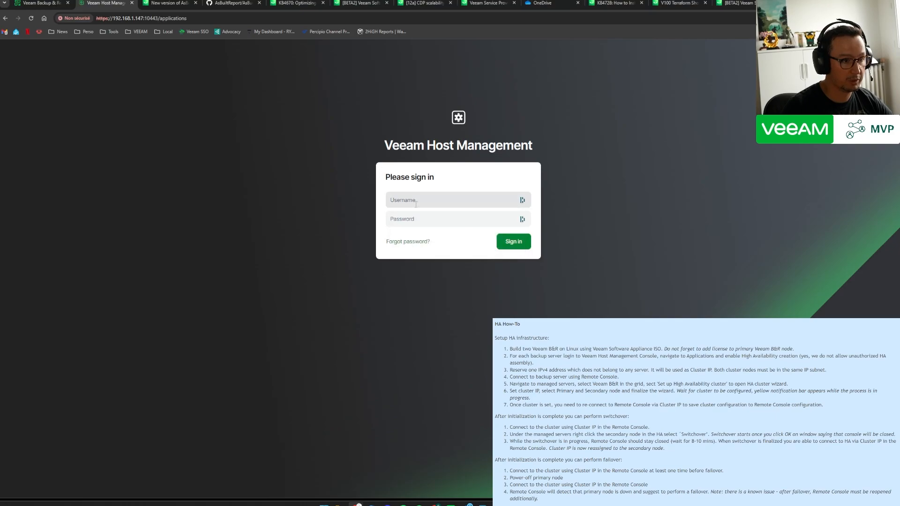
left_click(438, 197)
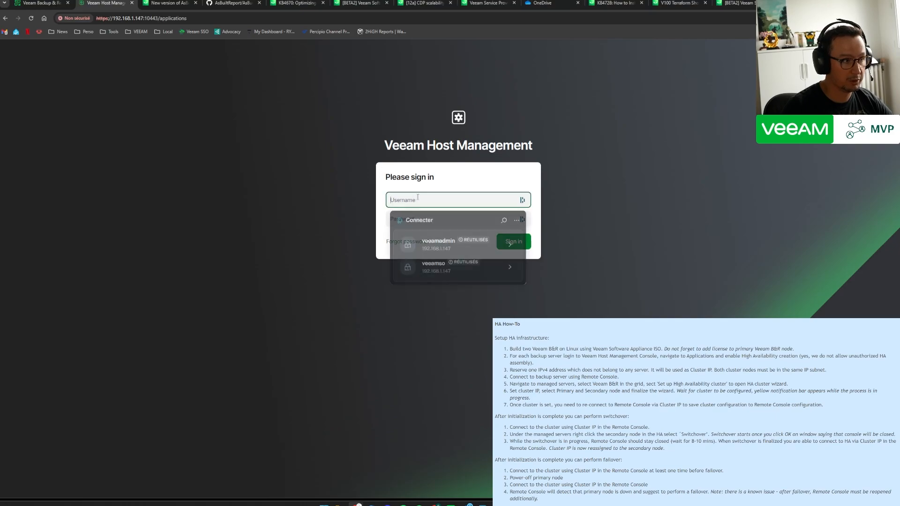
left_click(435, 243)
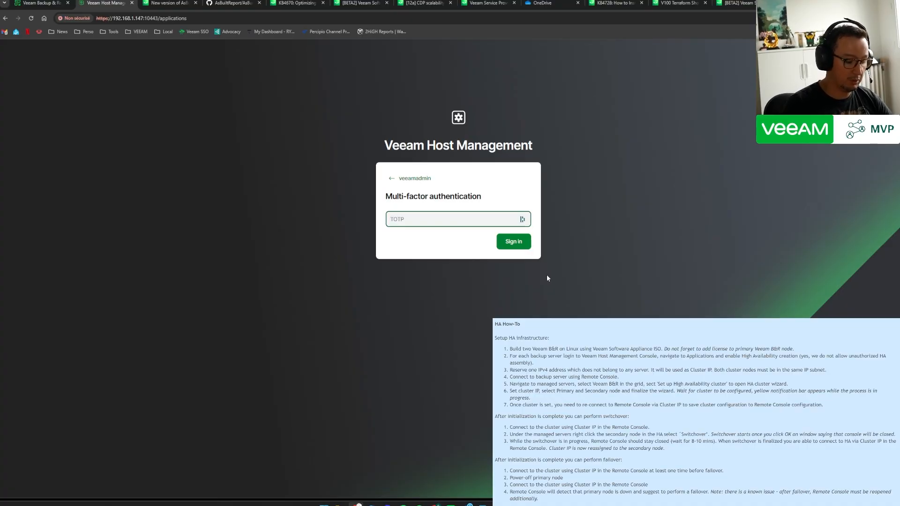
key("Return")
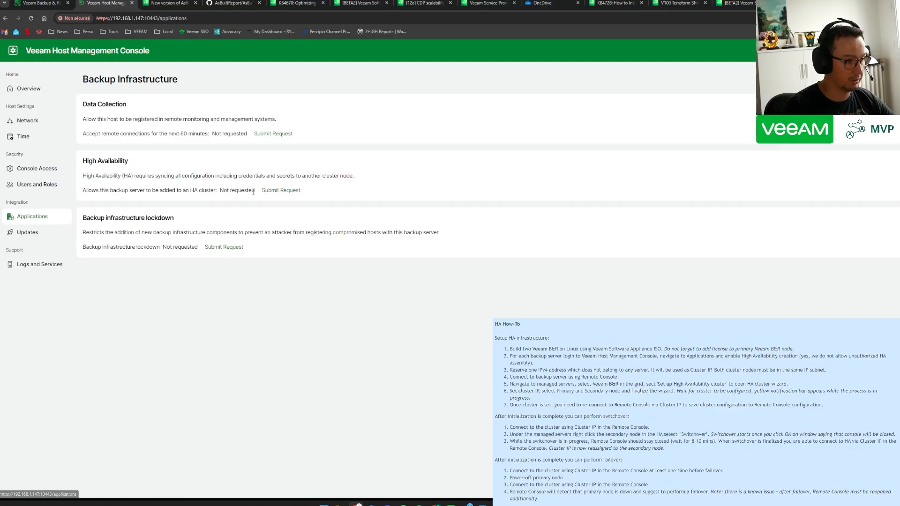
Submit the High Availability request, acknowledge the confirmation, and sign out
left_click(279, 190)
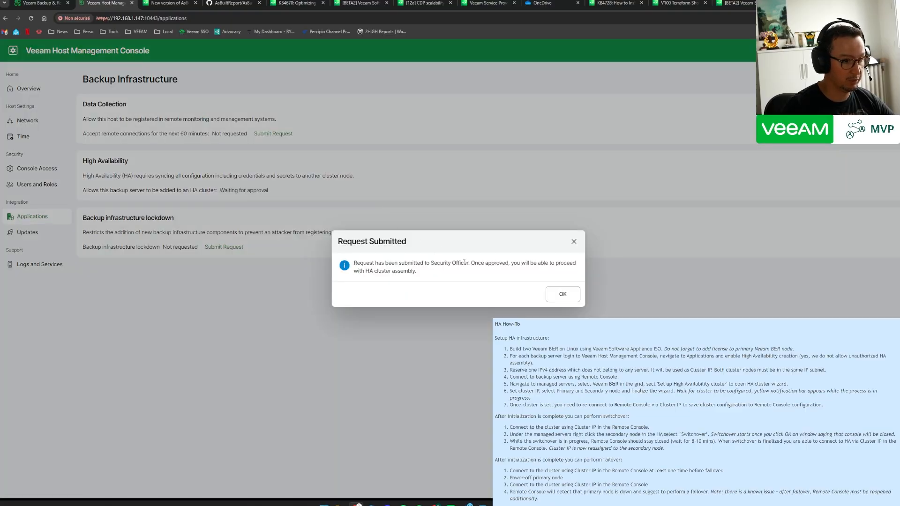
left_click(558, 295)
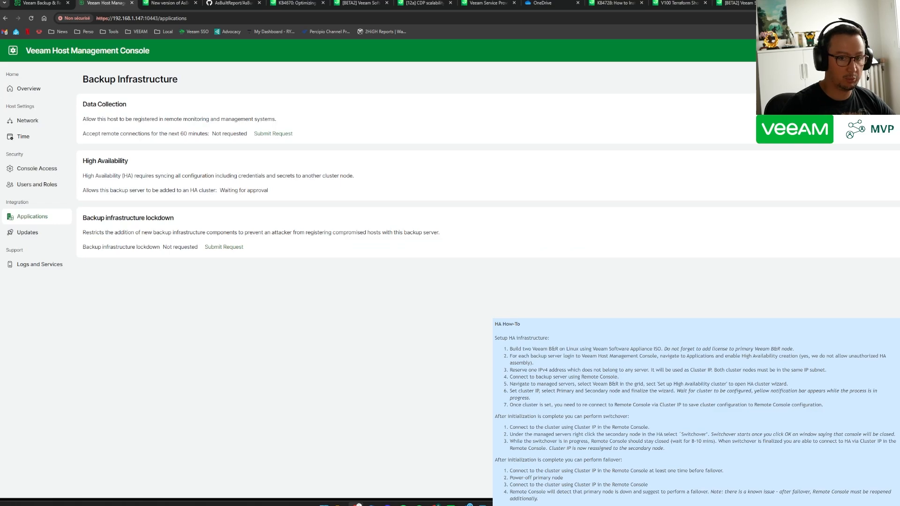
left_click(863, 89)
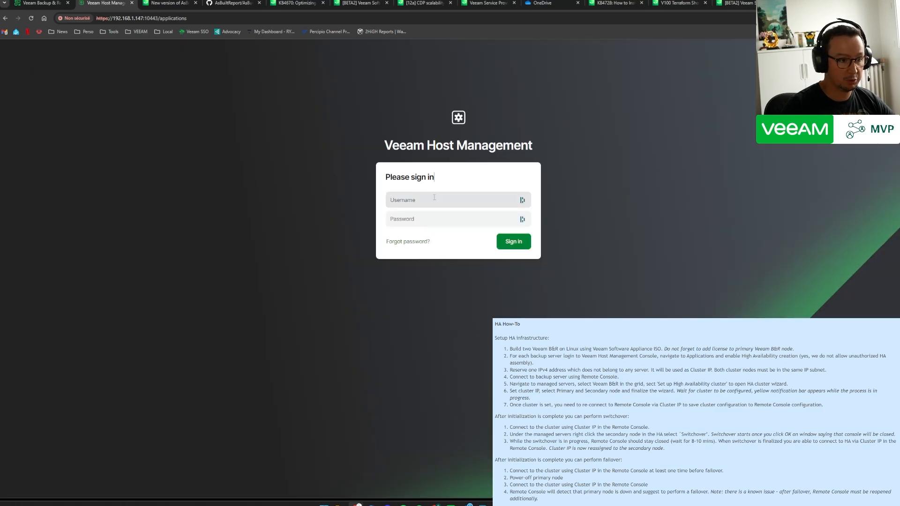
Sign in as the security officer with a TOTP code and approve the pending HA request
left_click(436, 199)
left_click(439, 264)
key("Return")
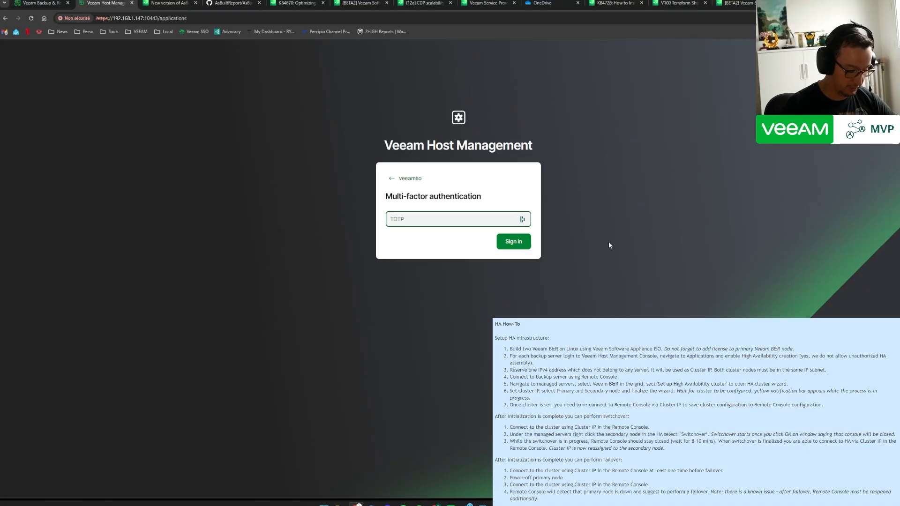
left_click(431, 220)
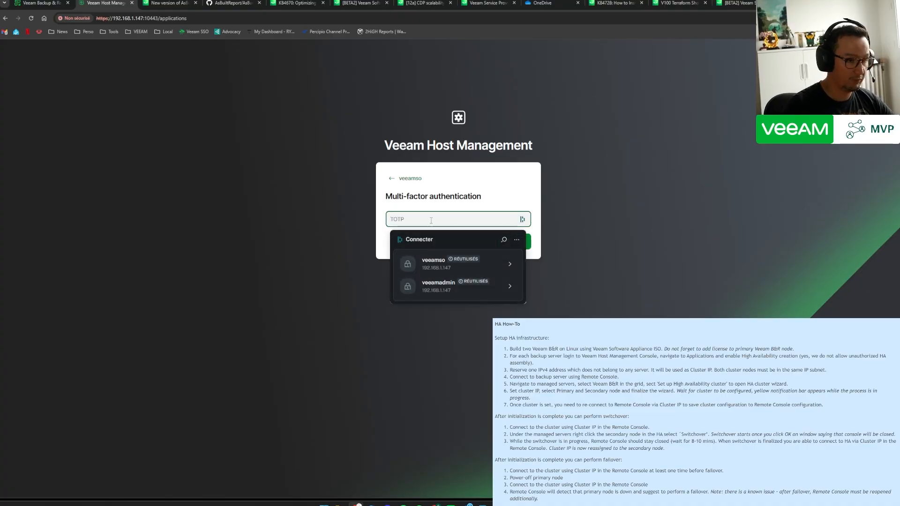
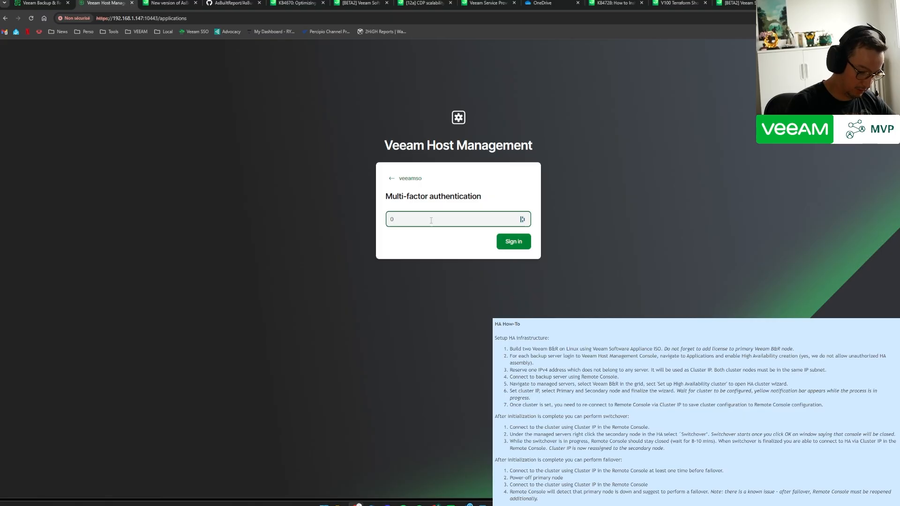
key("Return")
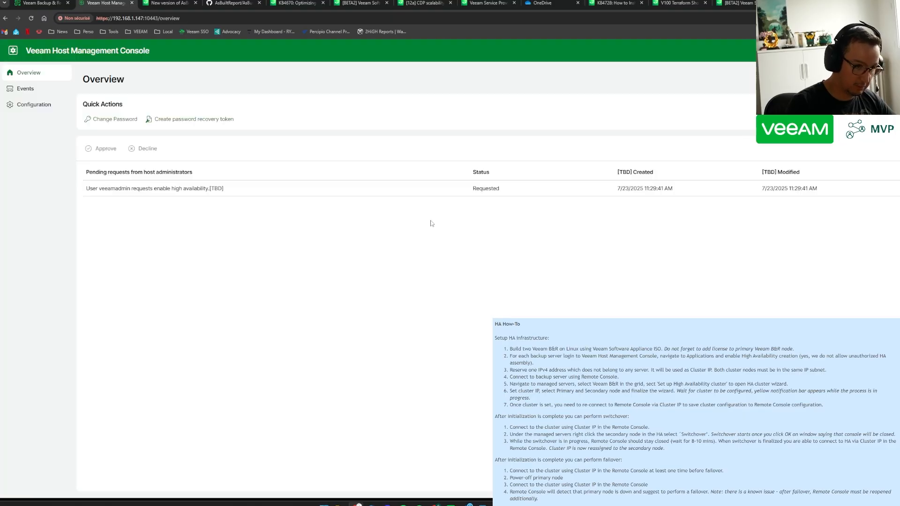
left_click_drag(111, 189, 116, 188)
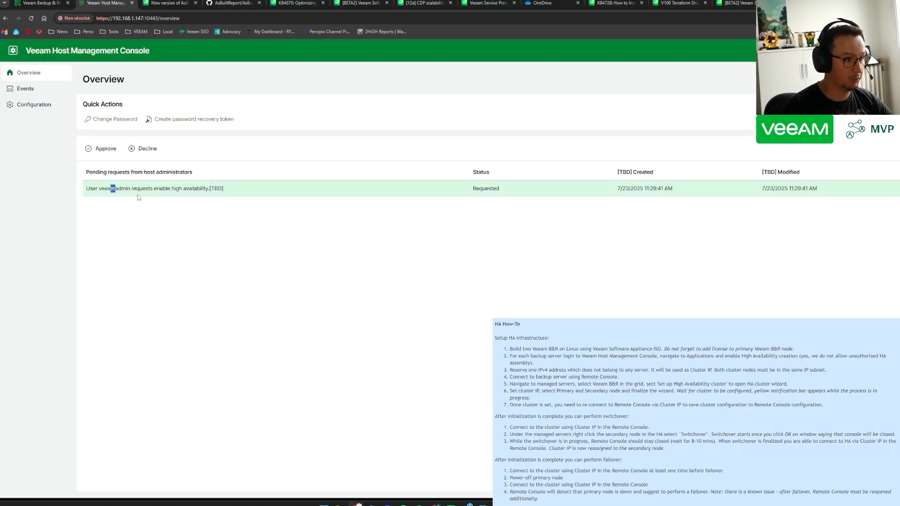
left_click(101, 149)
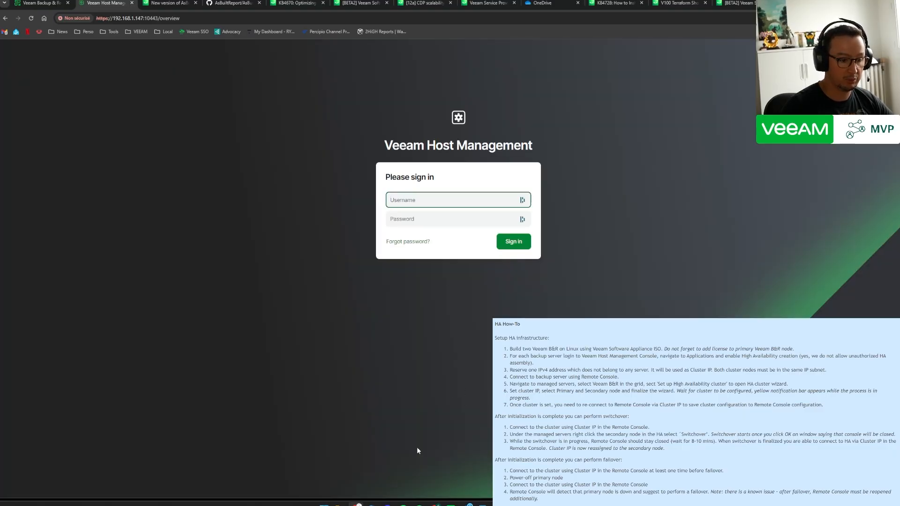
Switch to the 192.168.1.153 sign-in page and enter the host administrator's username and password
left_click(436, 503)
left_click(464, 471)
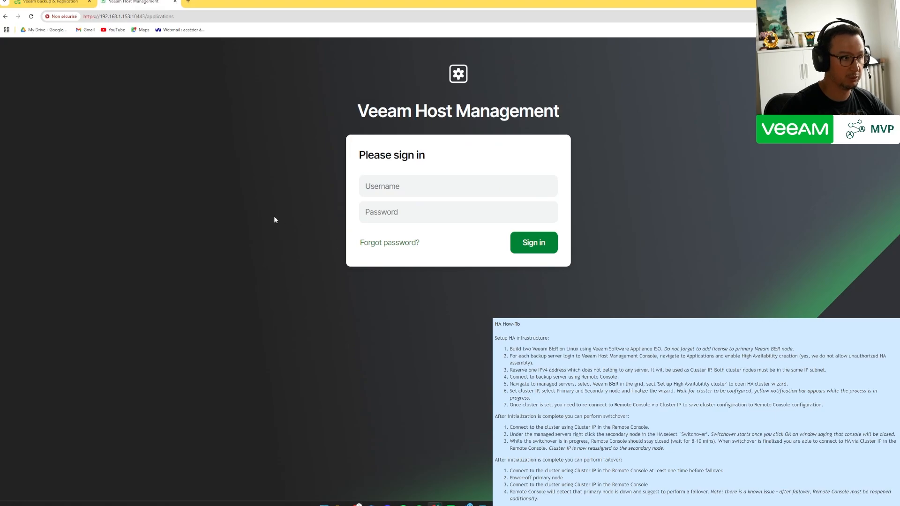
left_click(375, 186)
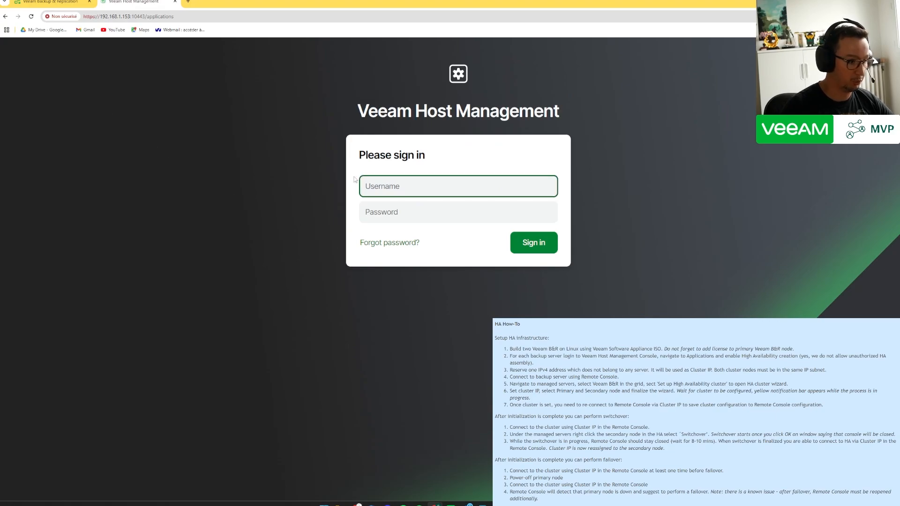
key("alt+Tab")
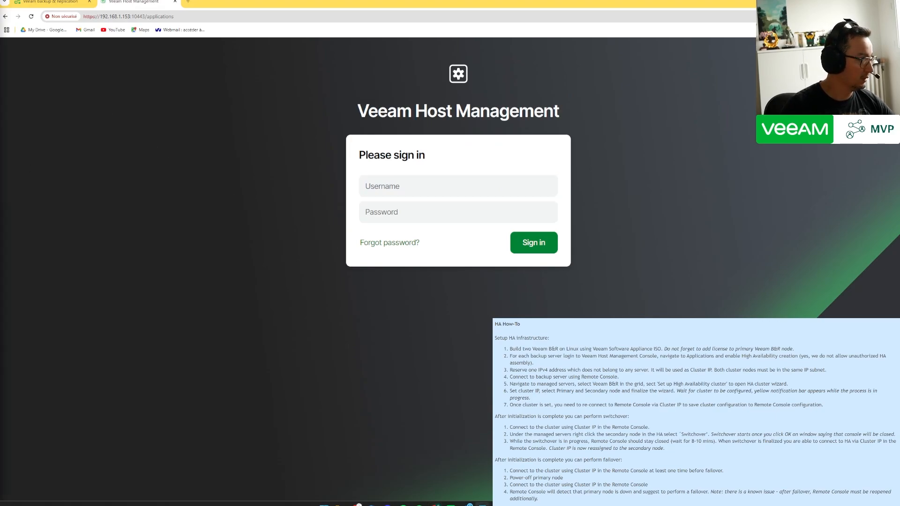
left_click(379, 182)
type("veeamadmin")
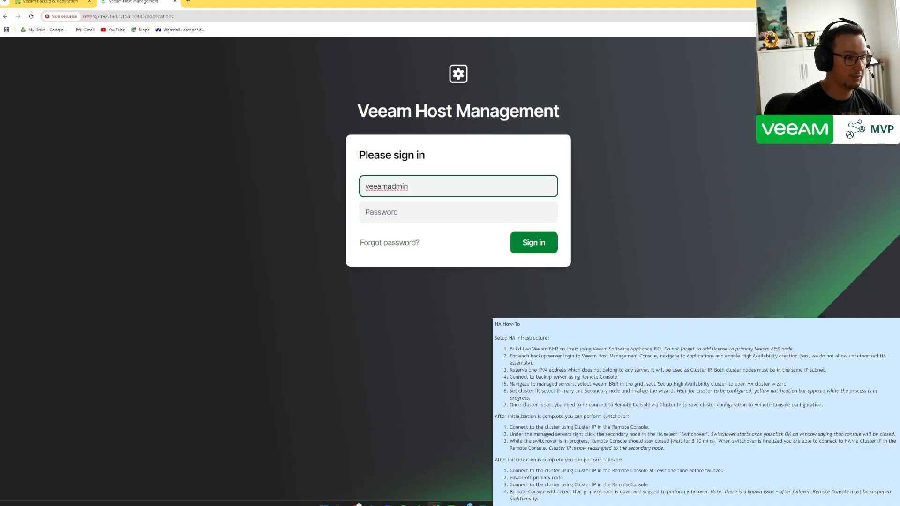
key("alt+Tab")
left_click(380, 212)
key("ctrl+v")
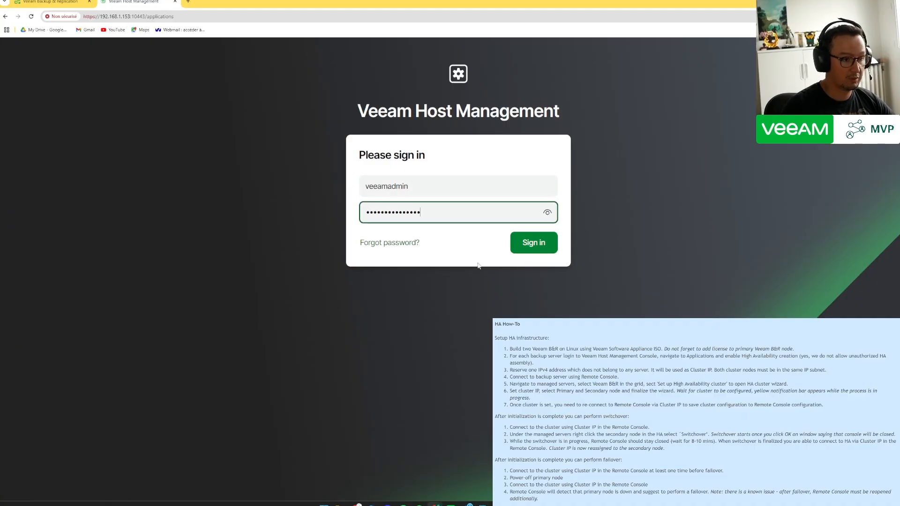
left_click(534, 242)
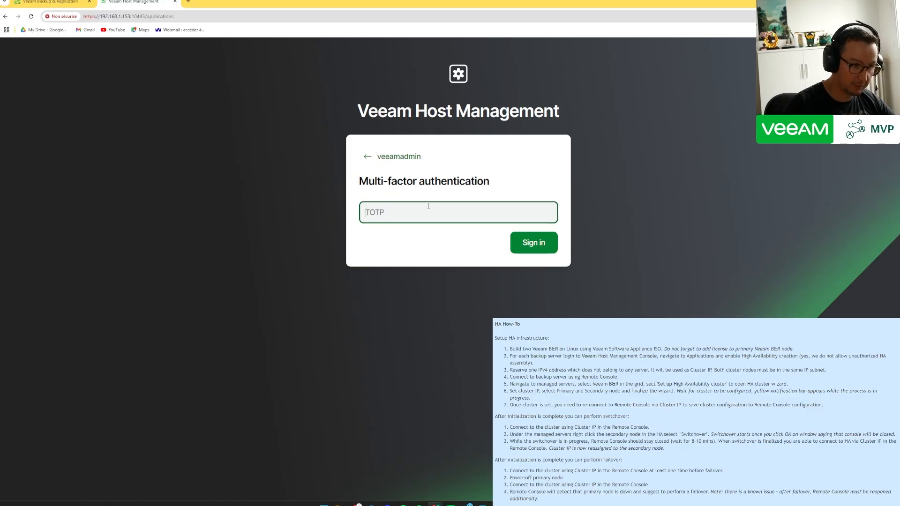
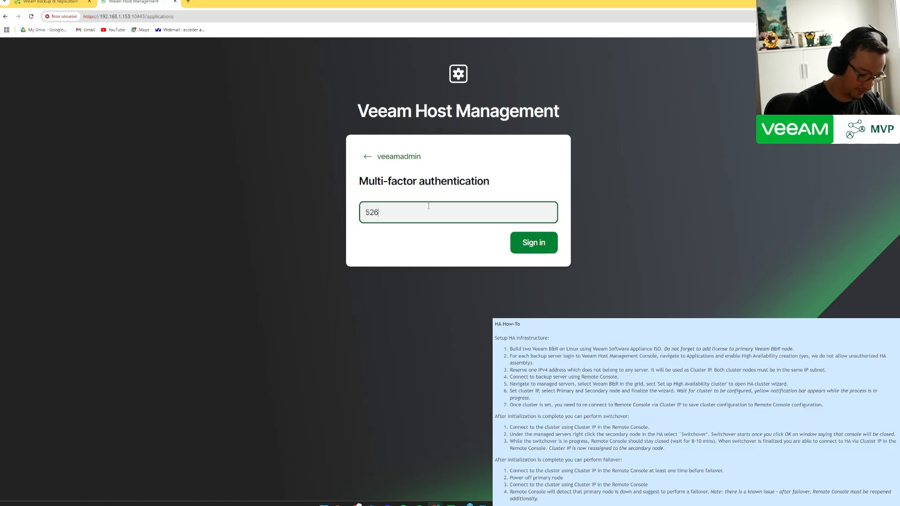
Enter the MFA code, then submit and acknowledge the High Availability request
key("Return")
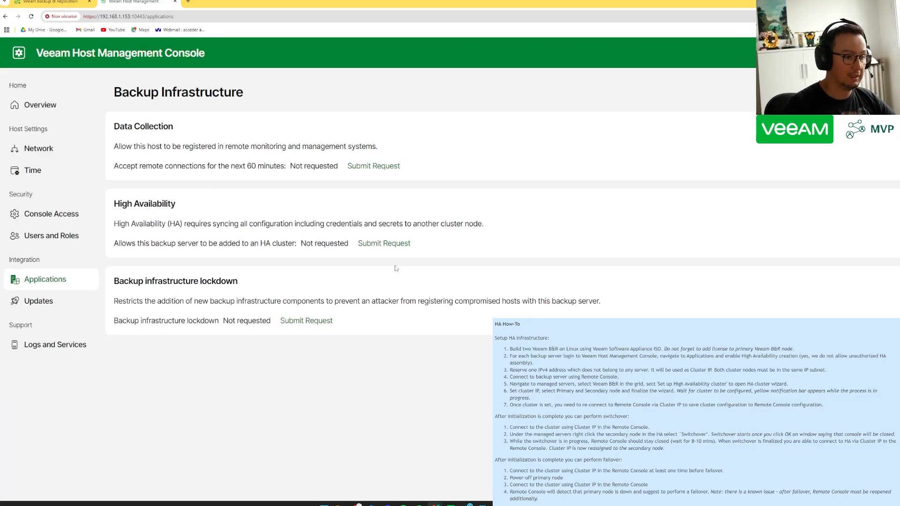
left_click(387, 248)
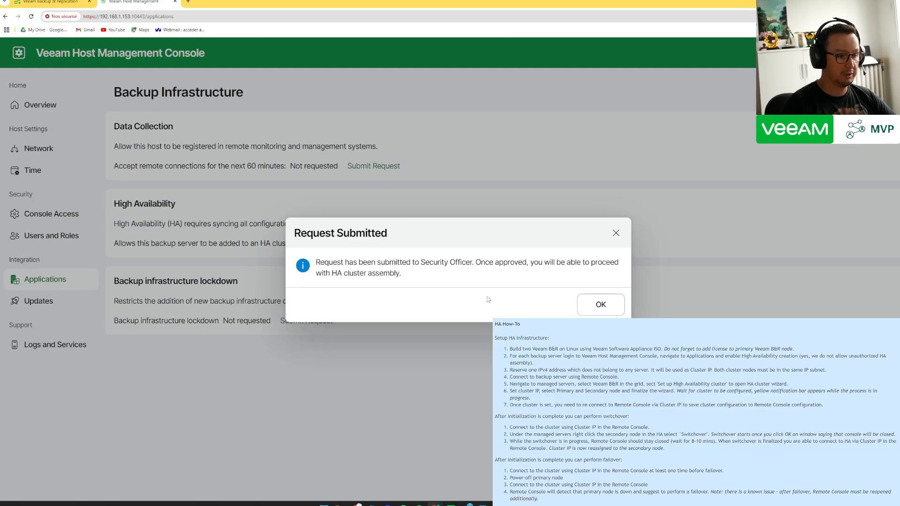
left_click(598, 303)
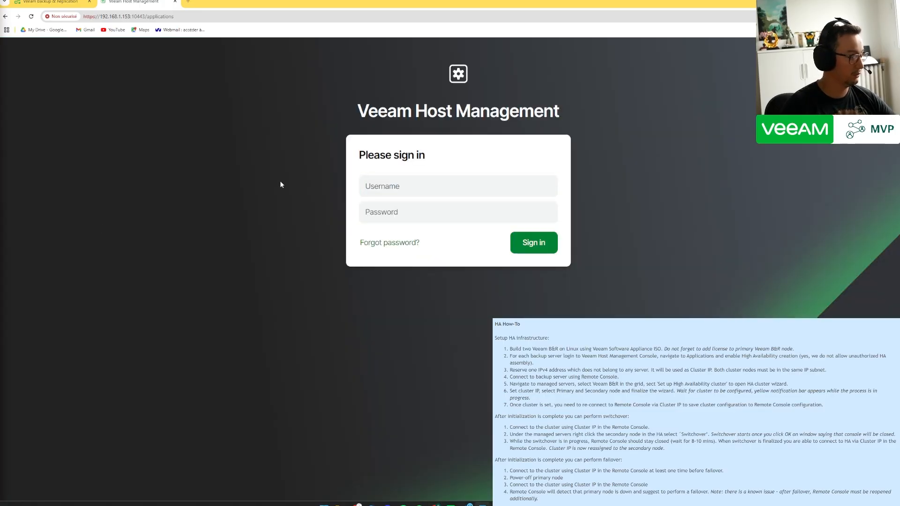
Sign in as the security officer veeamso, entering the password and TOTP code
left_click(280, 184)
type("veeamso")
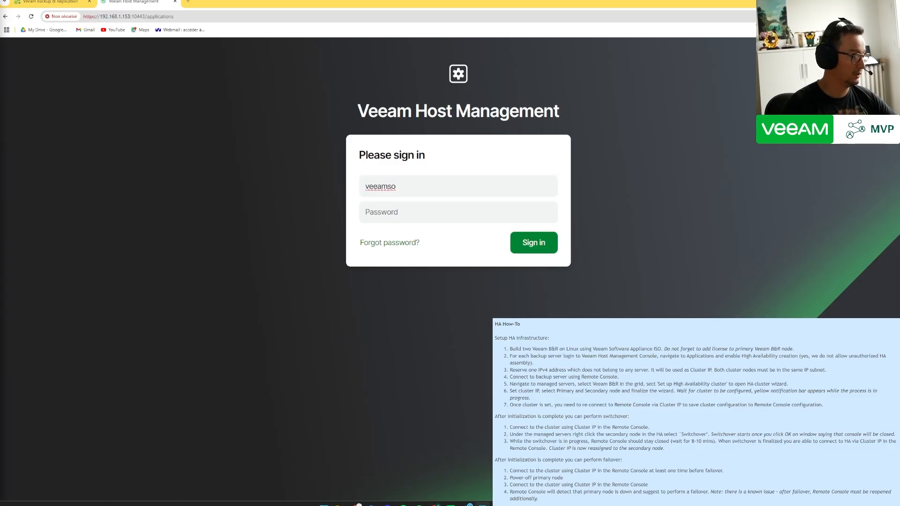
left_click(460, 211)
key("ctrl+v")
key("Return")
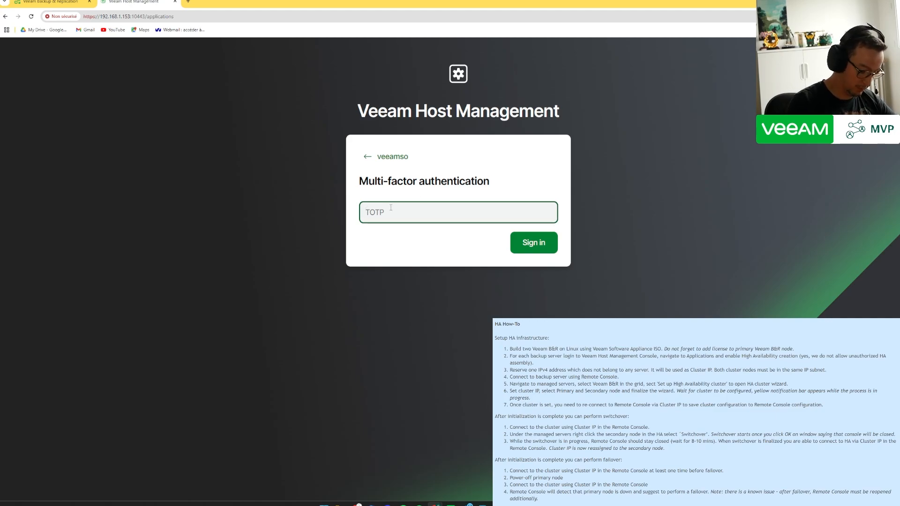
key("Return")
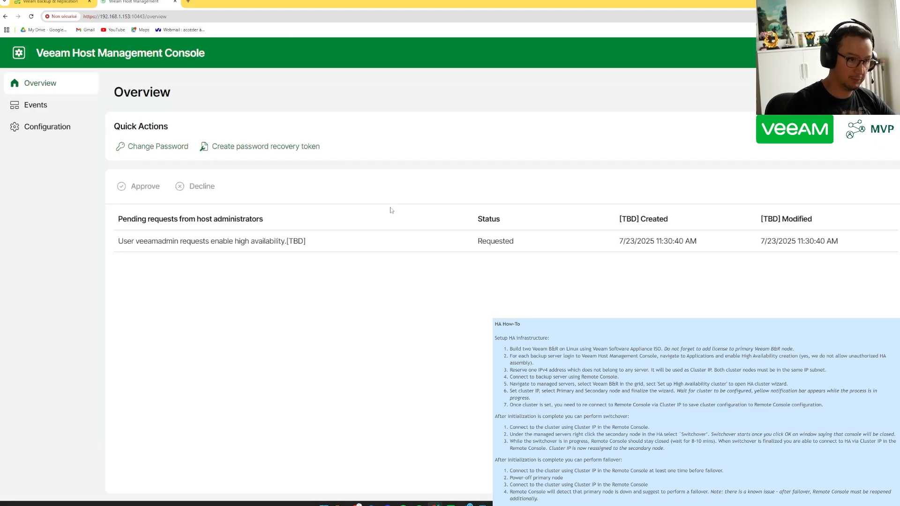
Approve the second server's HA request and return to the Backup & Replication console
left_click(155, 241)
left_click(141, 186)
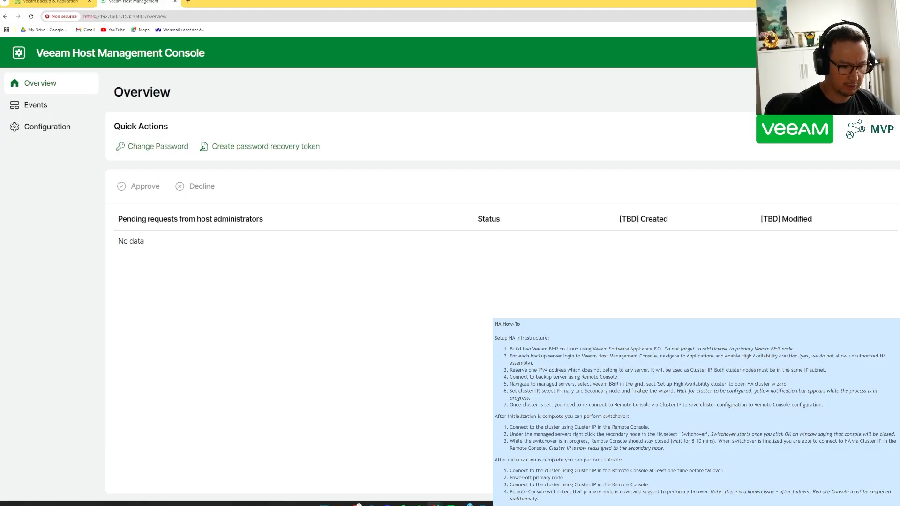
left_click(499, 503)
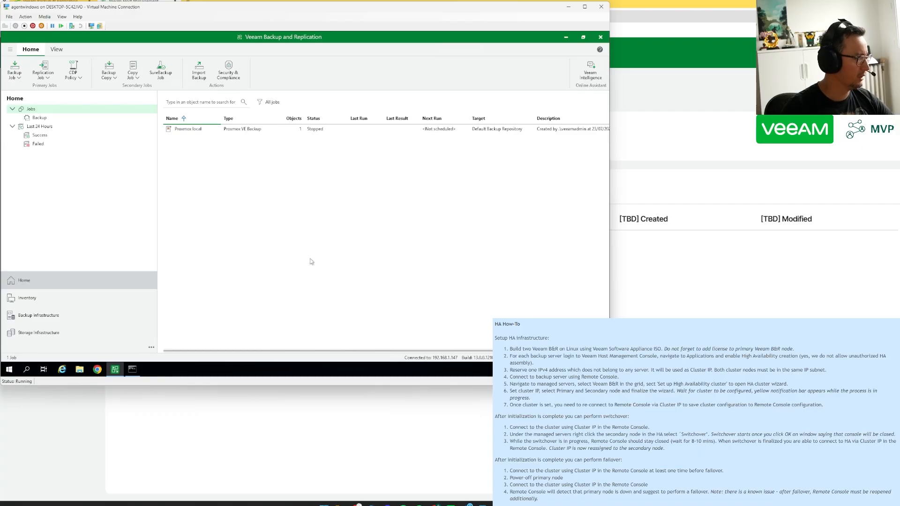
Choose Create cluster from the vbr-be168aa3 server's context menu in Backup Infrastructure
left_click(229, 129)
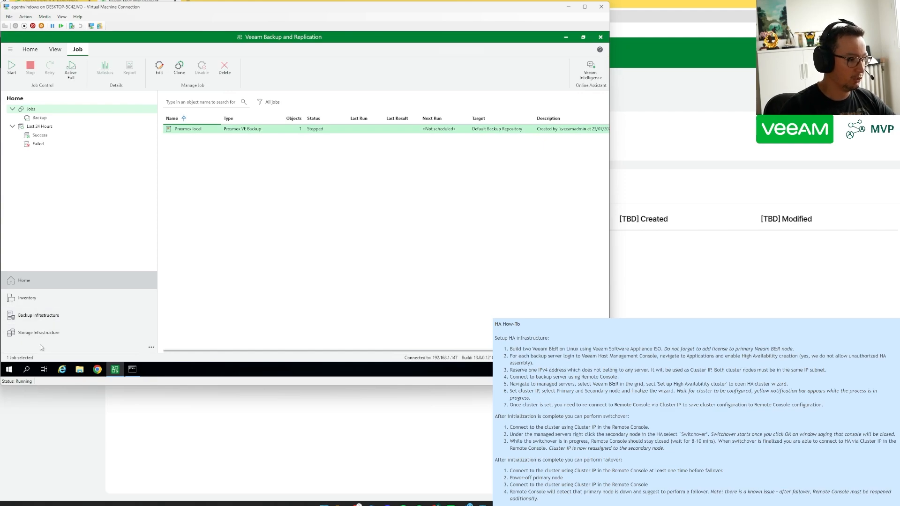
left_click(41, 319)
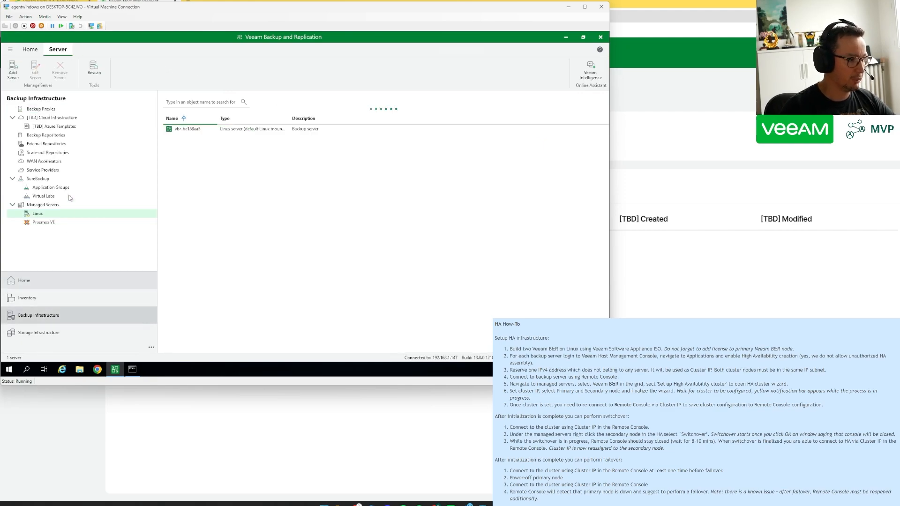
left_click(191, 130)
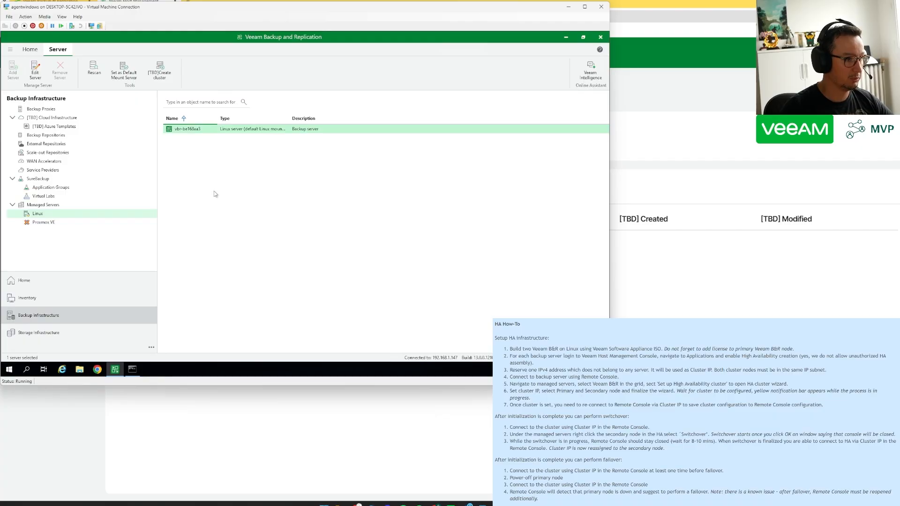
right_click(189, 131)
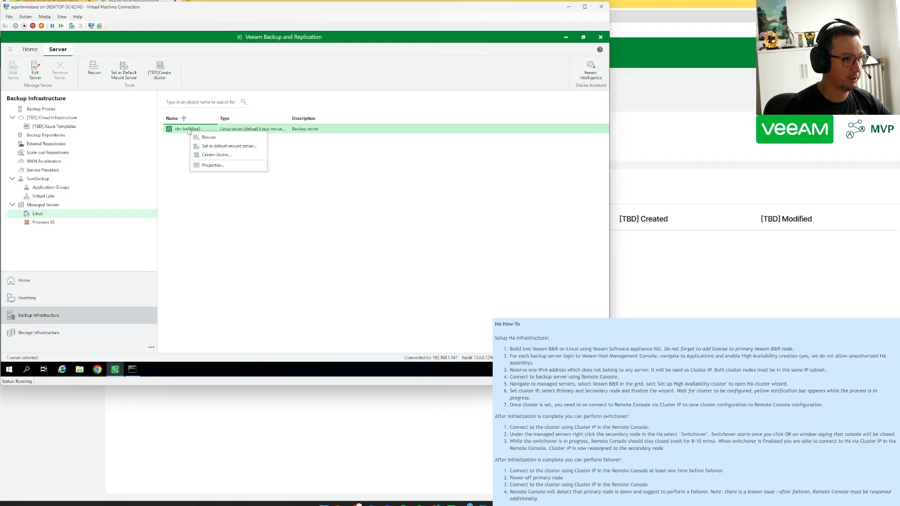
left_click(217, 155)
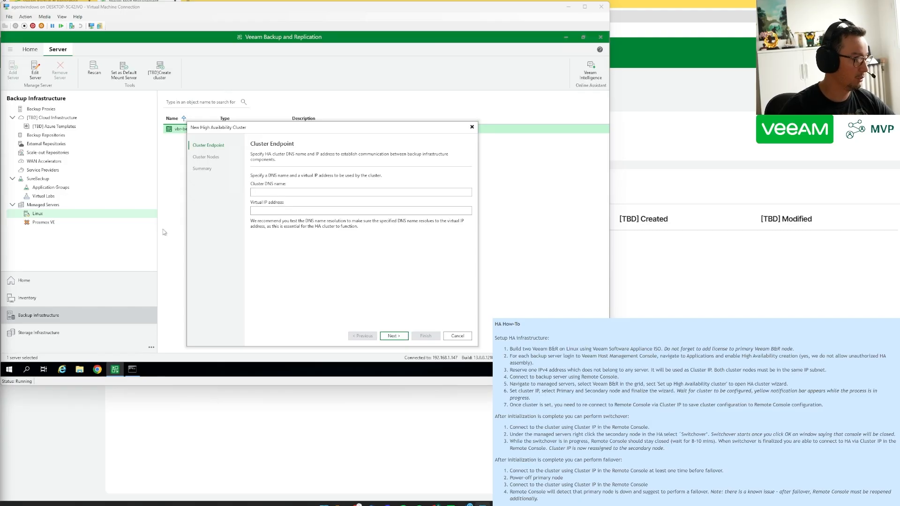
Re-run the ping of beta2-cluster.local in Command Prompt to confirm it responds
left_click(132, 369)
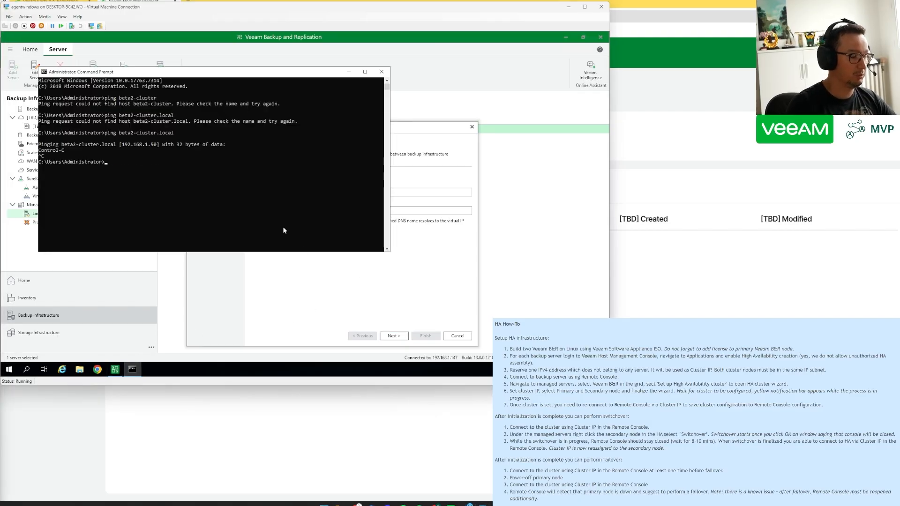
key("Up")
key("Return")
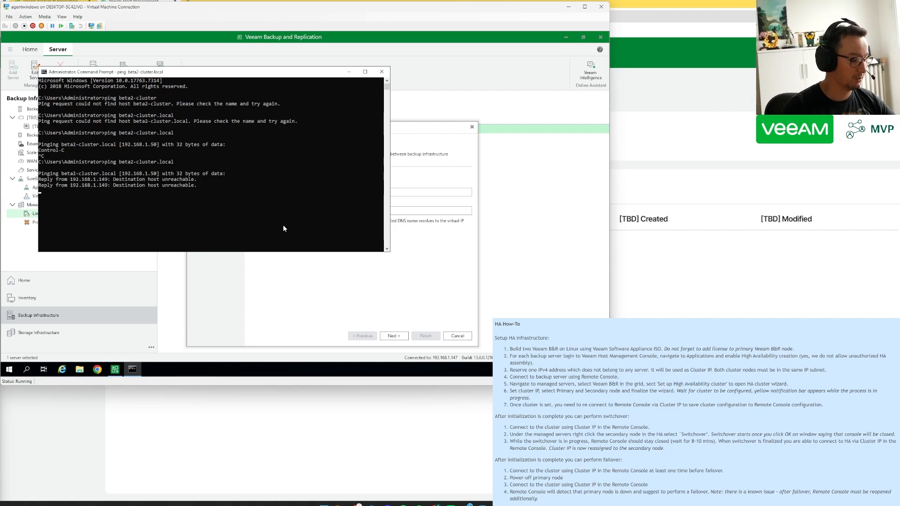
key("ctrl+c")
Enter cluster DNS name beta2-cluster.local and virtual IP address 192.168.1.50
left_click(348, 73)
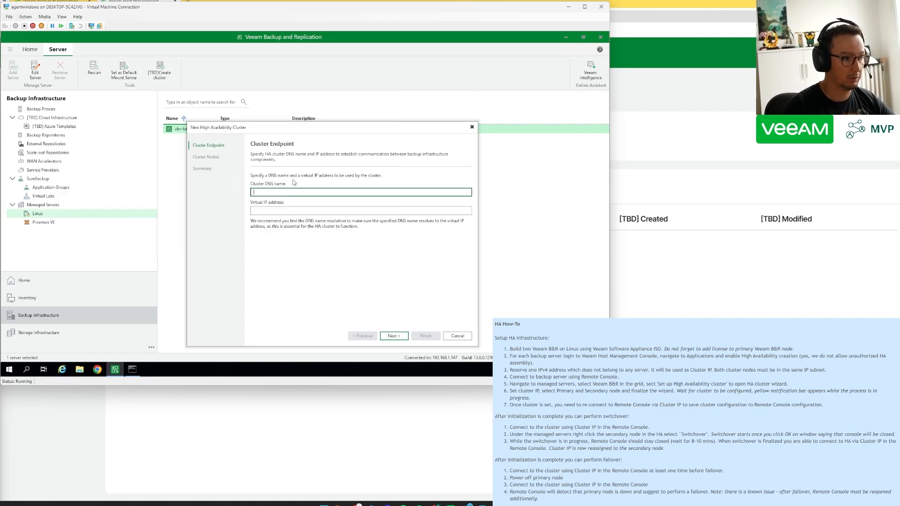
key("Tab")
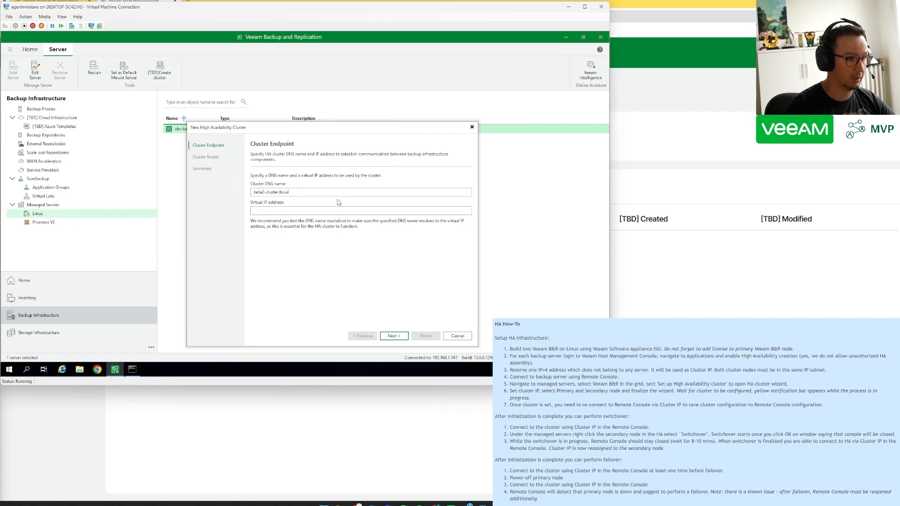
type("192")
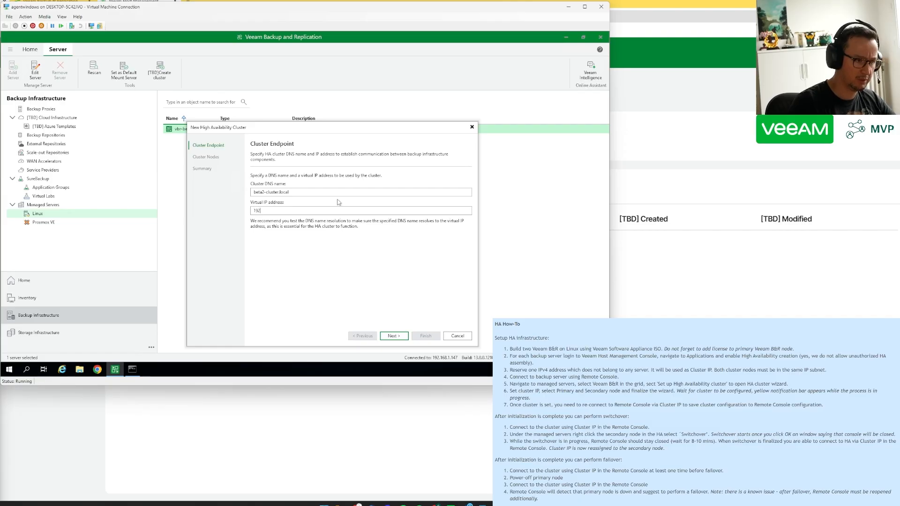
type(".168.1.50")
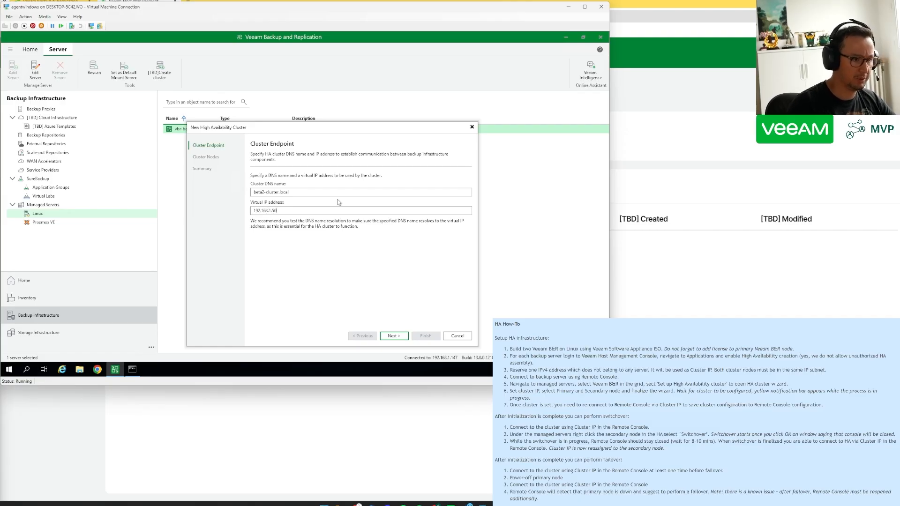
Set 192.168.1.147 as the primary node and 192.168.1.153 as the secondary node
left_click(393, 337)
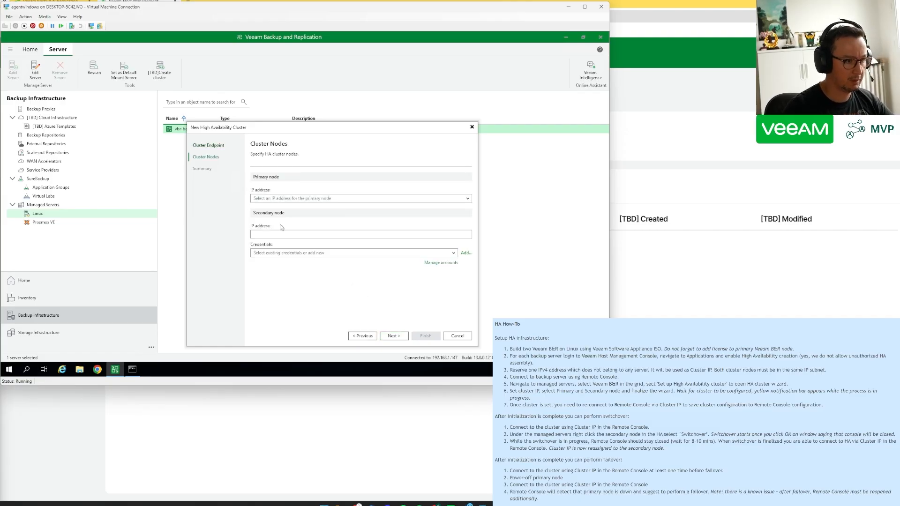
left_click(301, 198)
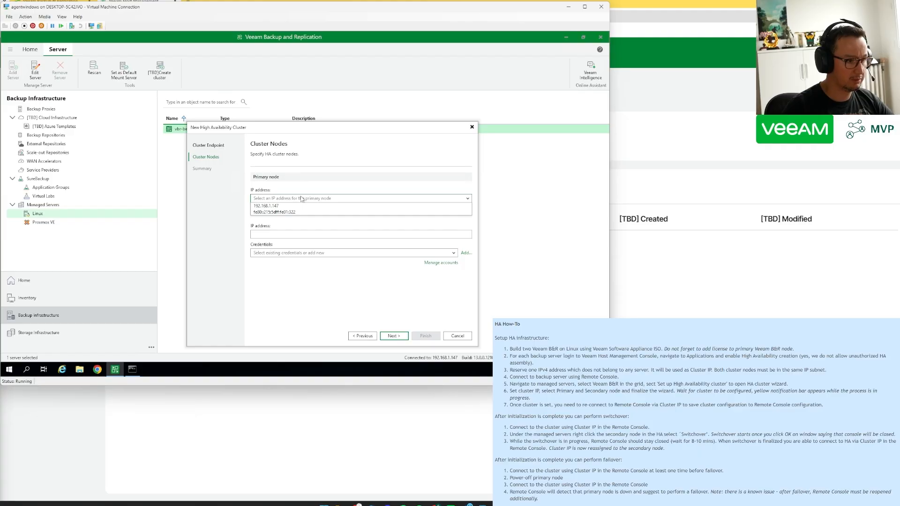
left_click(307, 206)
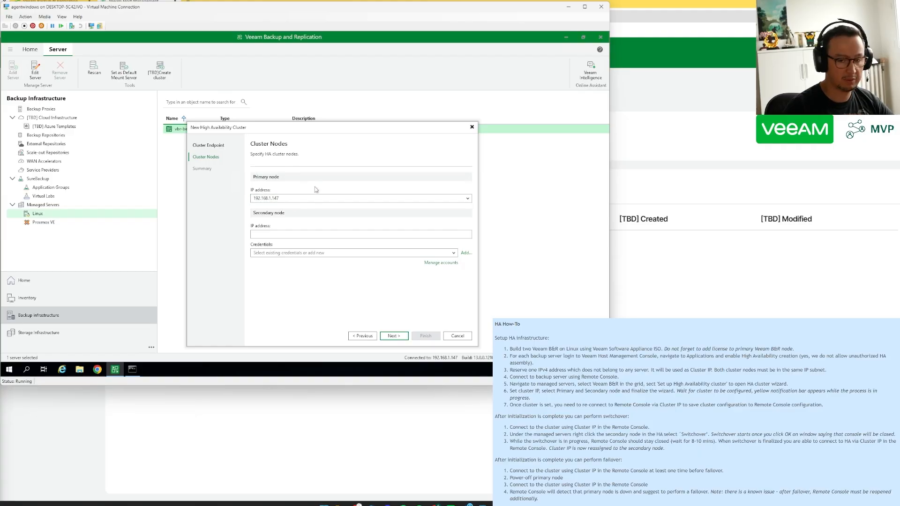
left_click(314, 234)
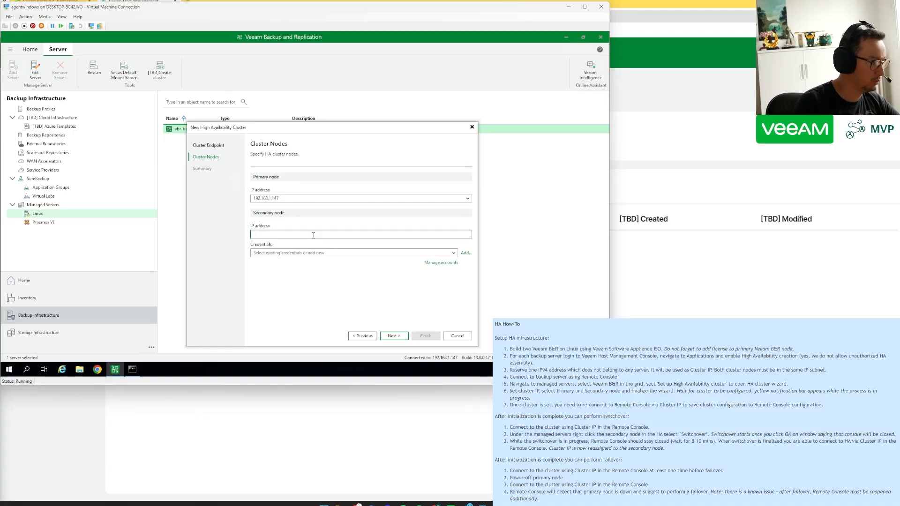
type("192")
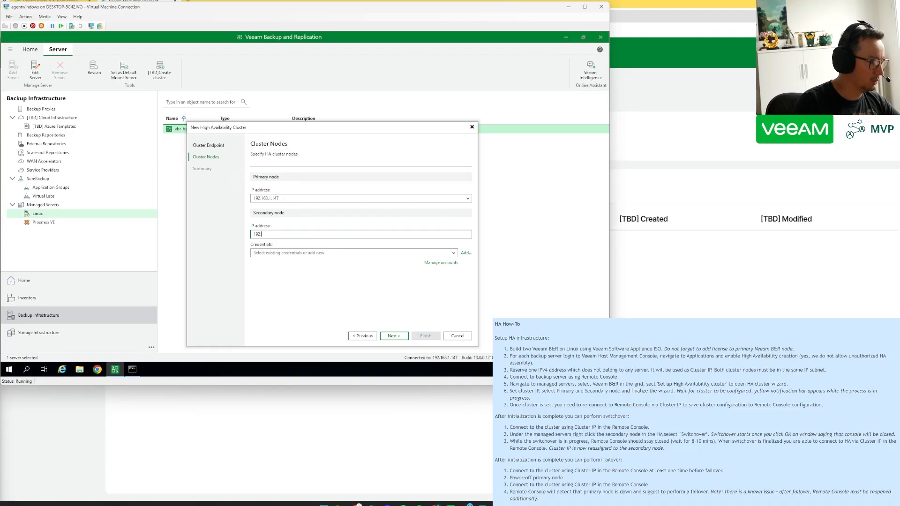
type(".168")
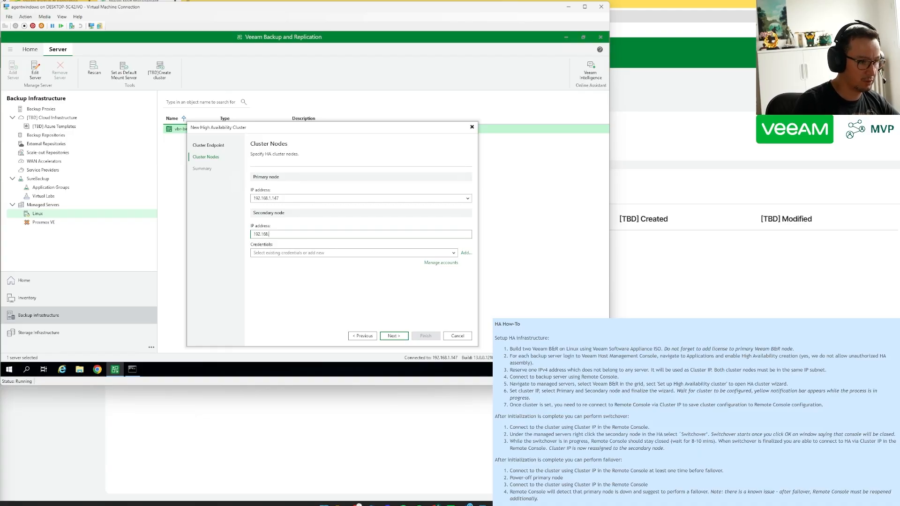
type(".1.153")
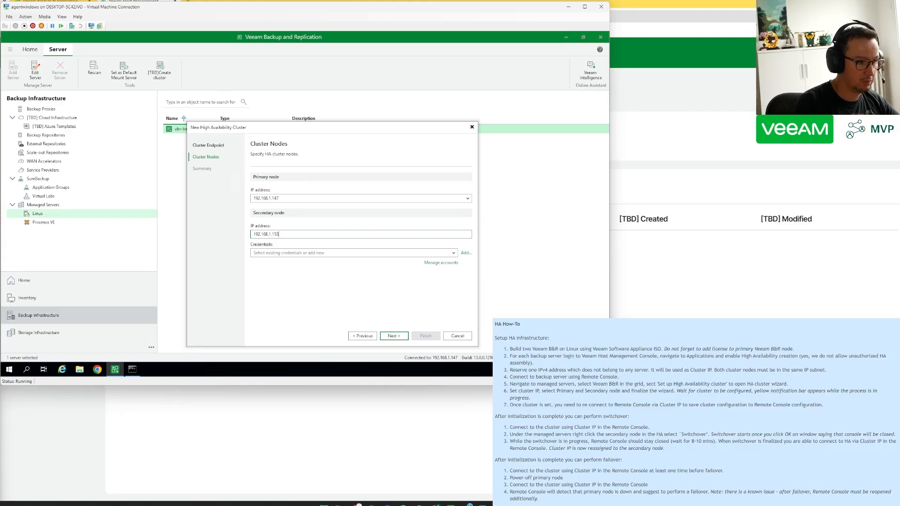
Add new secondary-node credentials with username veeamadmin and description 153
left_click(346, 253)
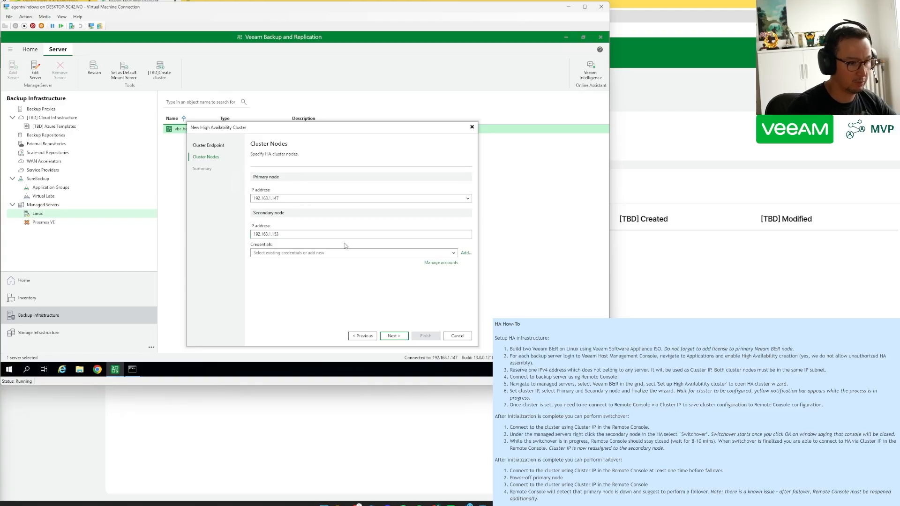
left_click(466, 253)
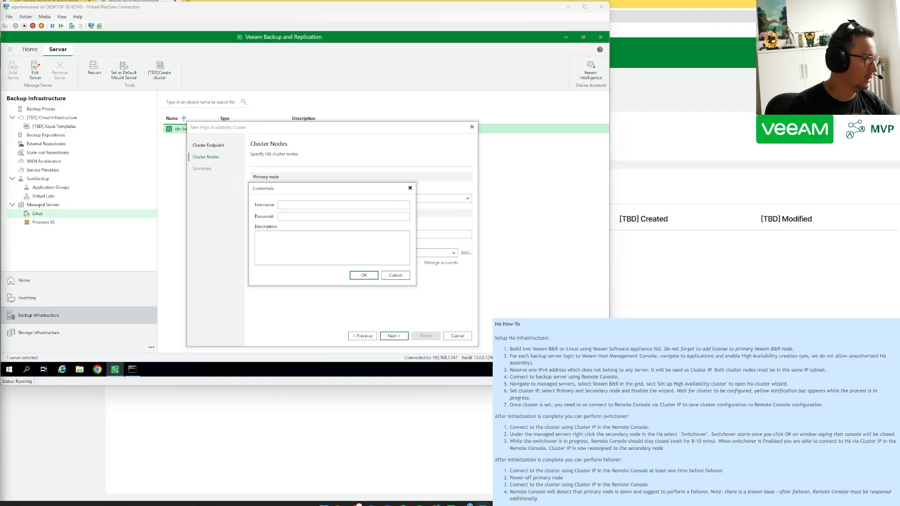
type("veeamadmin")
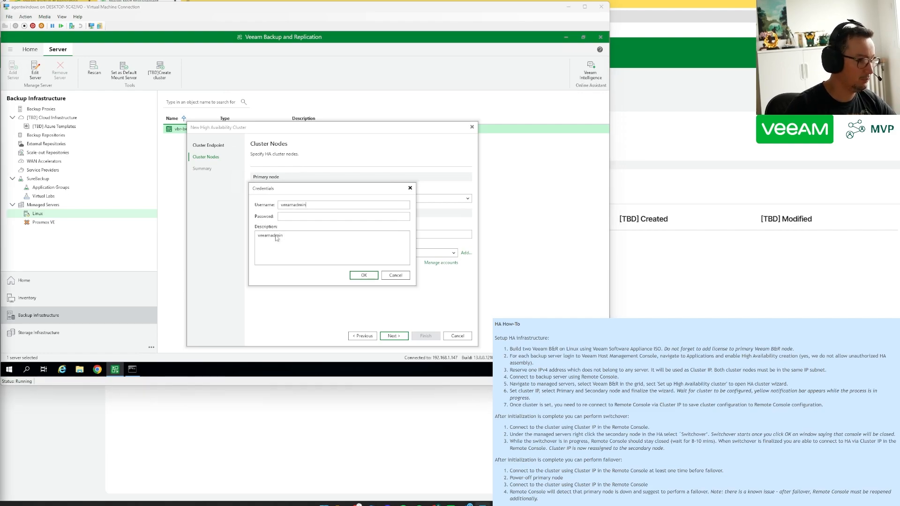
left_click(283, 217)
key("ctrl+v")
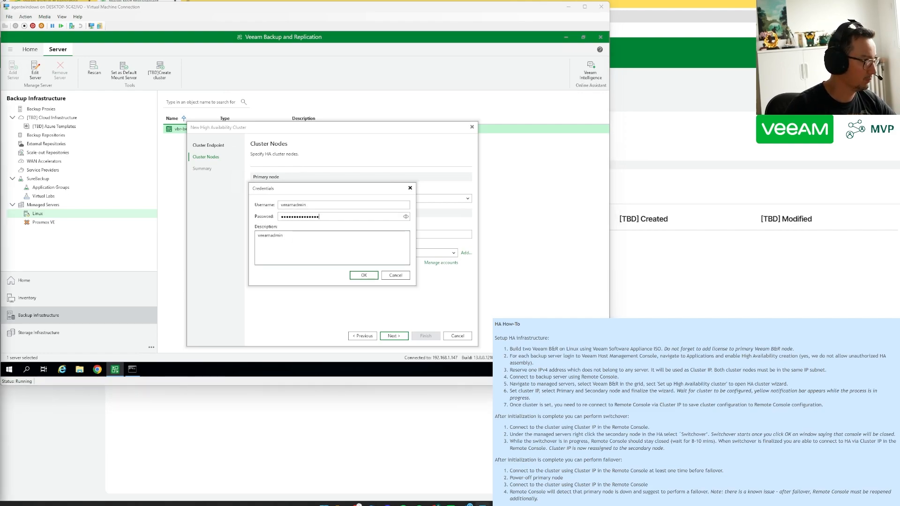
left_click(306, 239)
type("153")
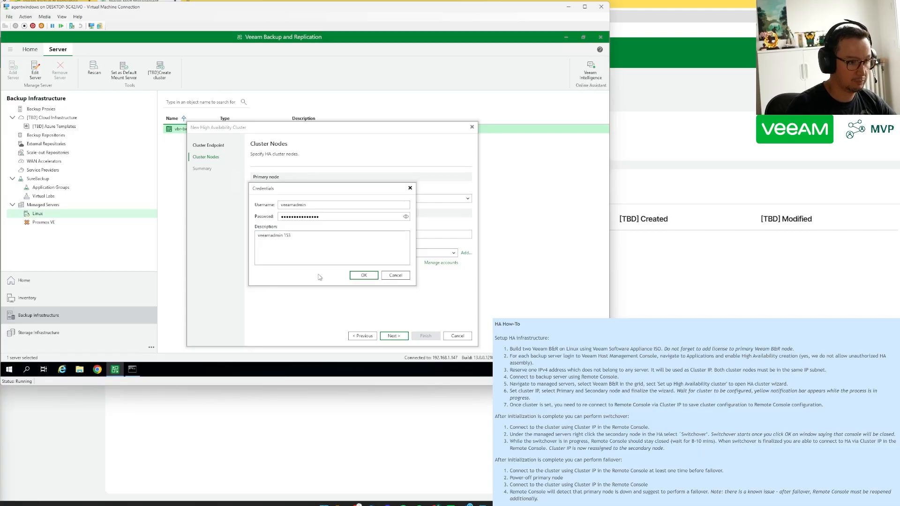
left_click(362, 275)
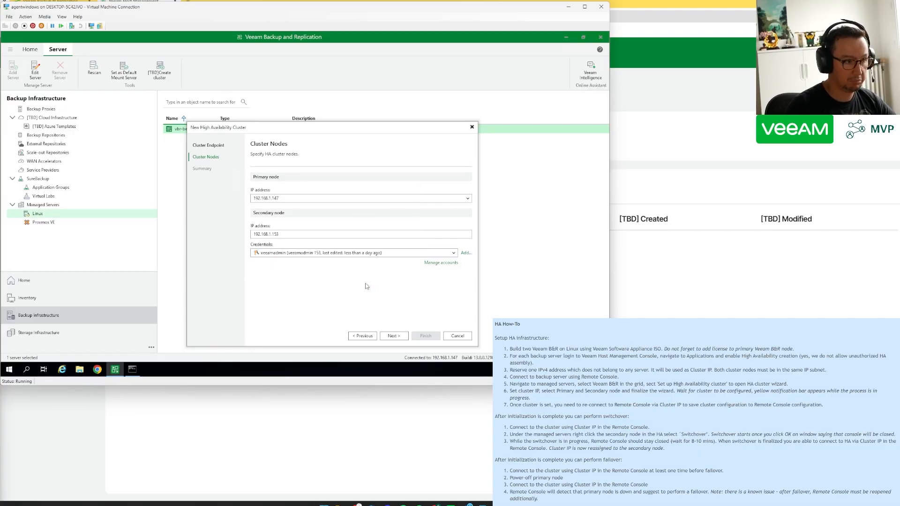
Review the cluster summary, finish the wizard, and close the report once initialization succeeds
left_click(392, 337)
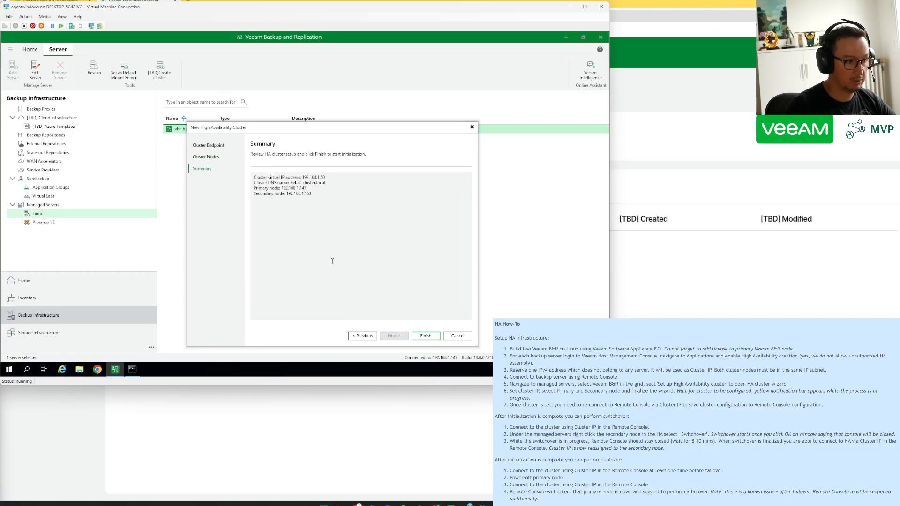
left_click_drag(325, 177, 290, 188)
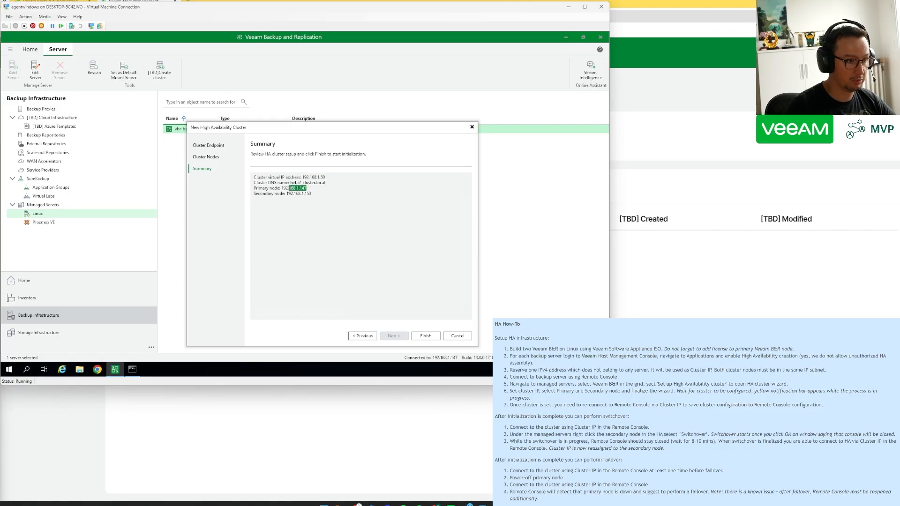
left_click(328, 189)
left_click(425, 336)
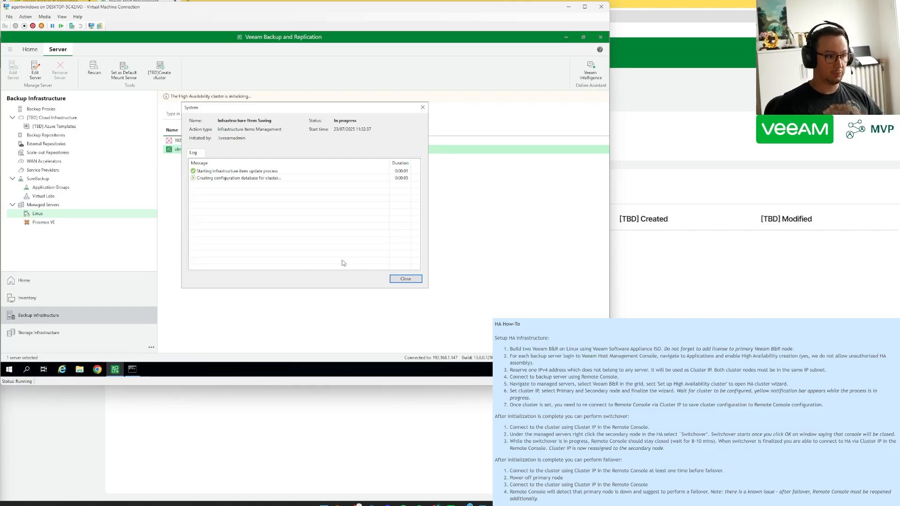
left_click_drag(282, 108, 344, 173)
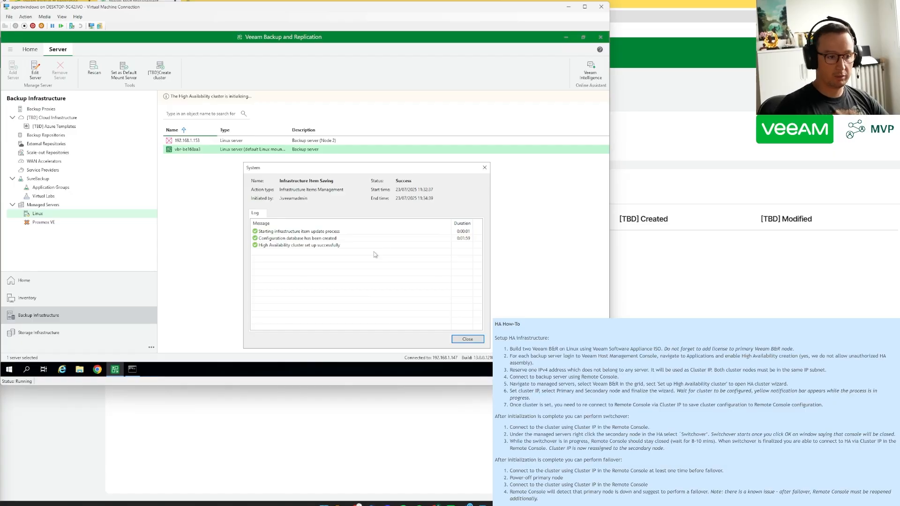
left_click(352, 239)
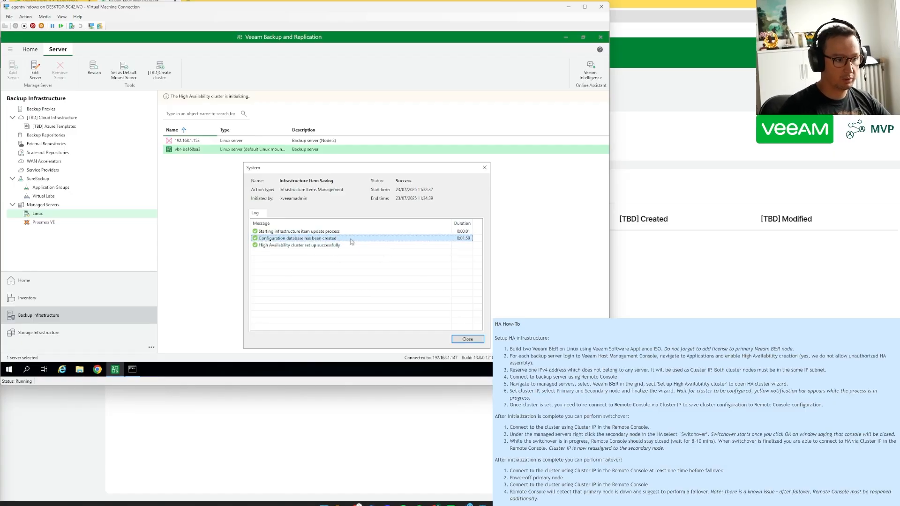
left_click(462, 339)
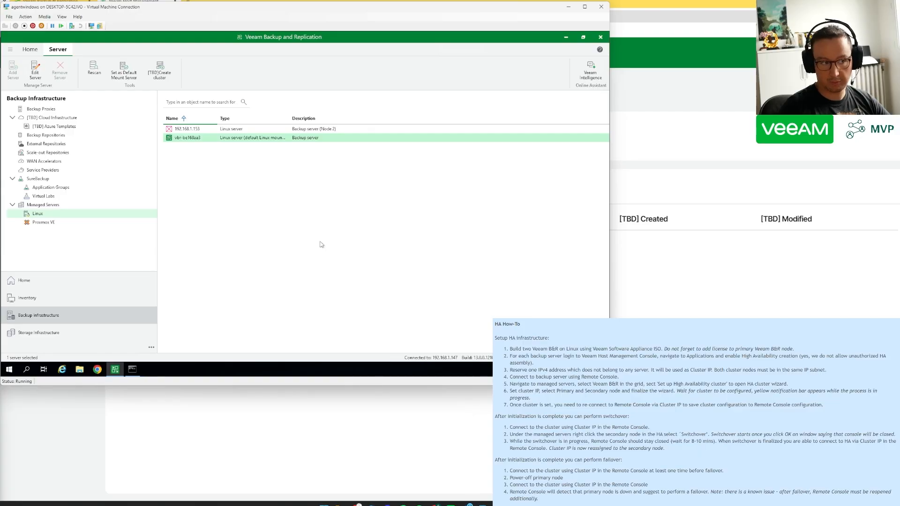
Restart the console and connect to server address beta2-cluster.local
left_click(600, 37)
double_click(10, 117)
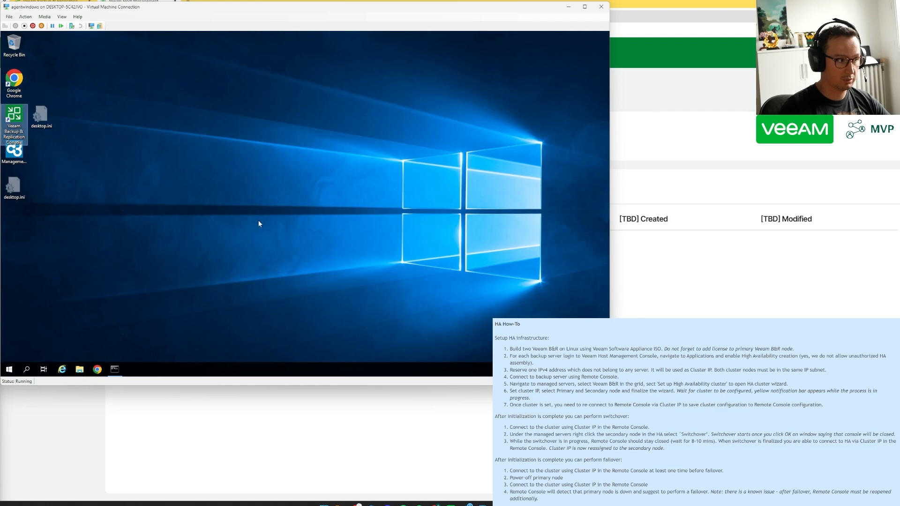
left_click(293, 214)
left_click(299, 214)
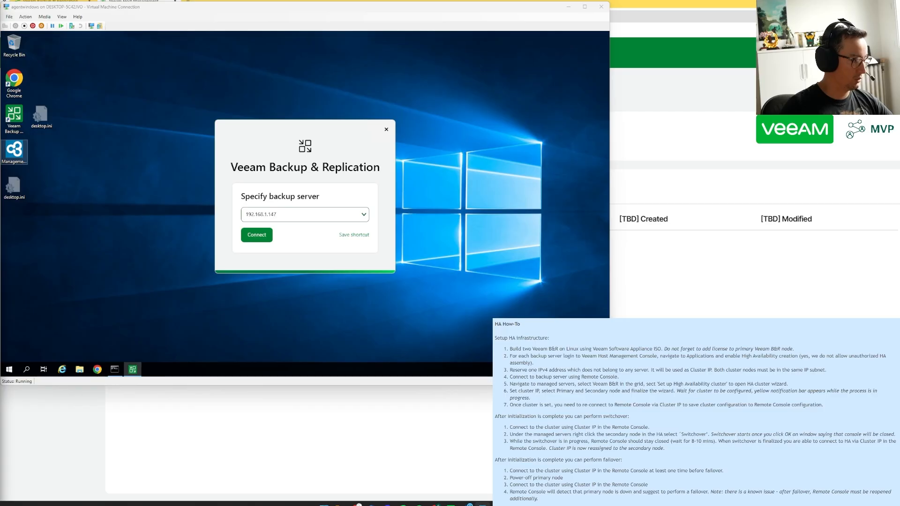
key("ctrl+a")
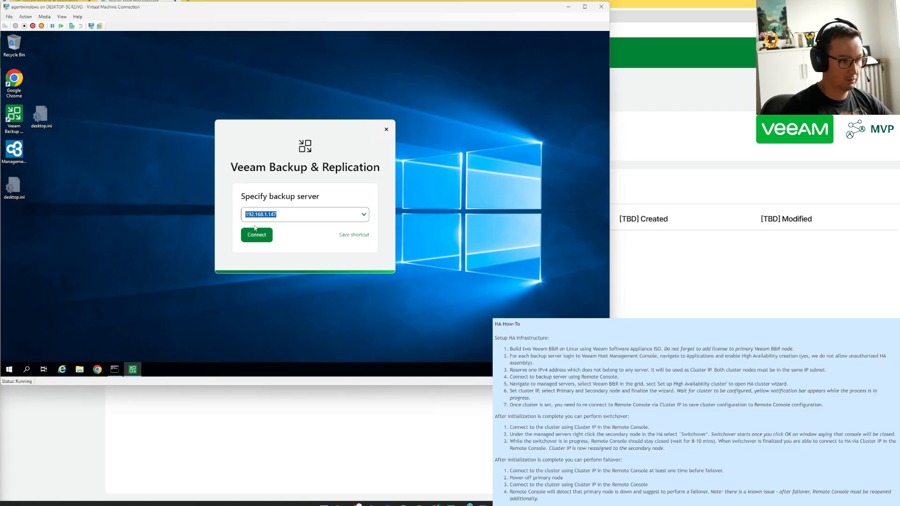
type("beta2-cluster.local")
left_click(266, 239)
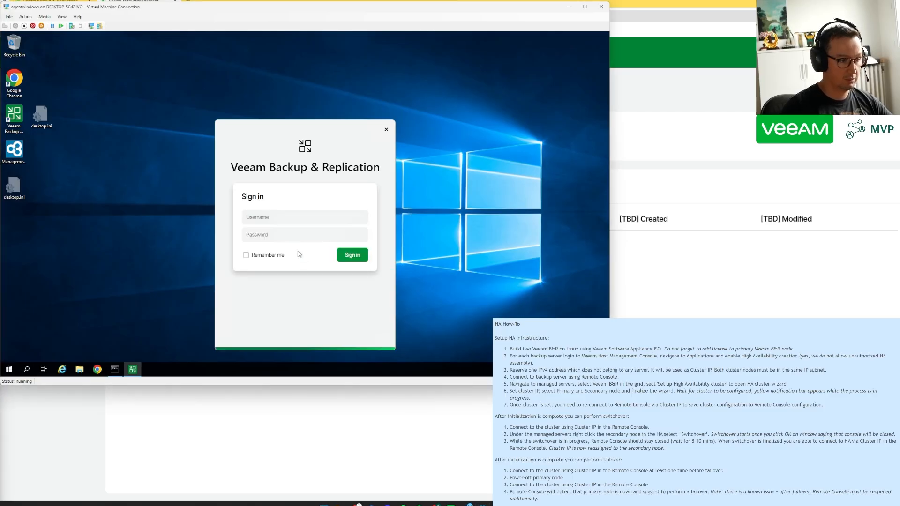
Sign in with the username and password, with Remember me ticked
left_click(257, 218)
type("veeamadmin")
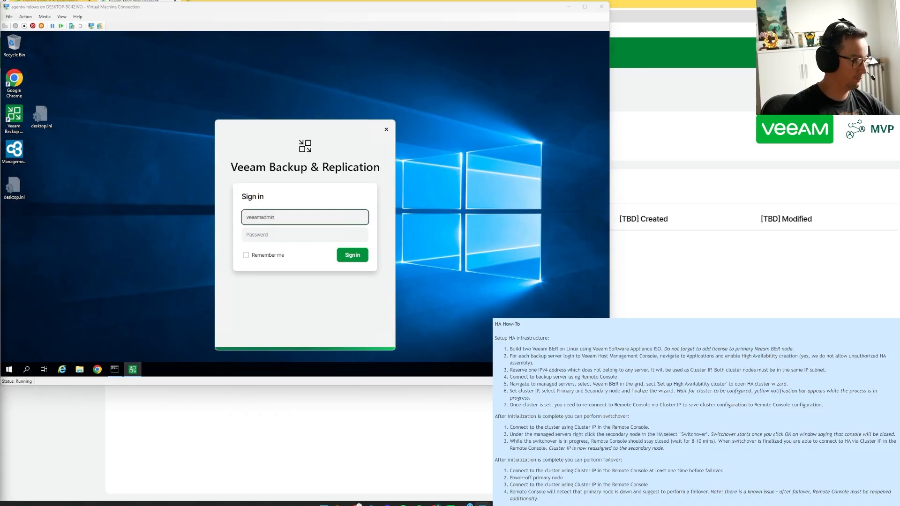
left_click(287, 233)
key("ctrl+v")
left_click(272, 257)
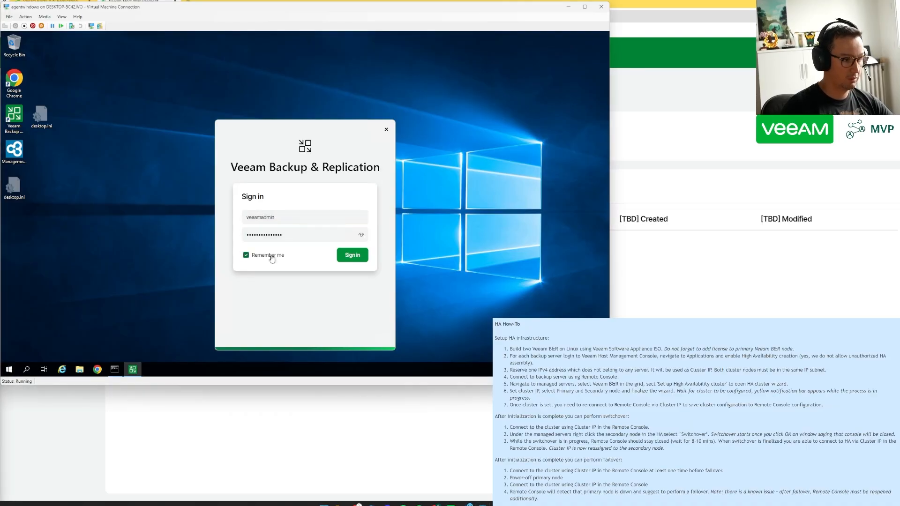
left_click(352, 255)
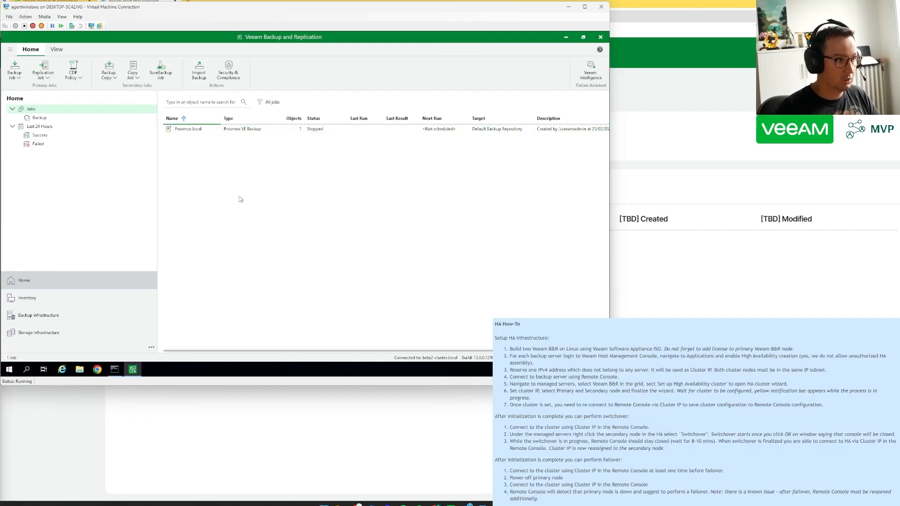
Open Backup Infrastructure > Managed Servers and select Node 2 server 192.168.1.153
left_click(51, 317)
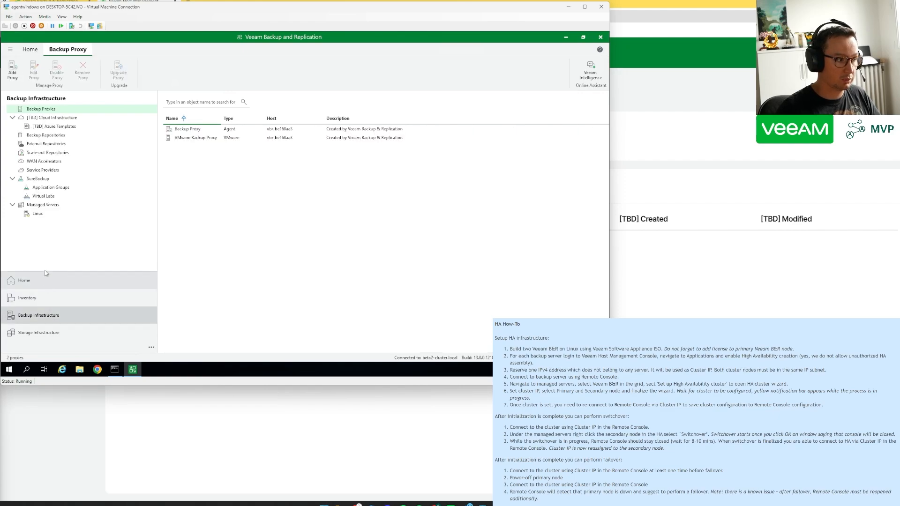
left_click(49, 206)
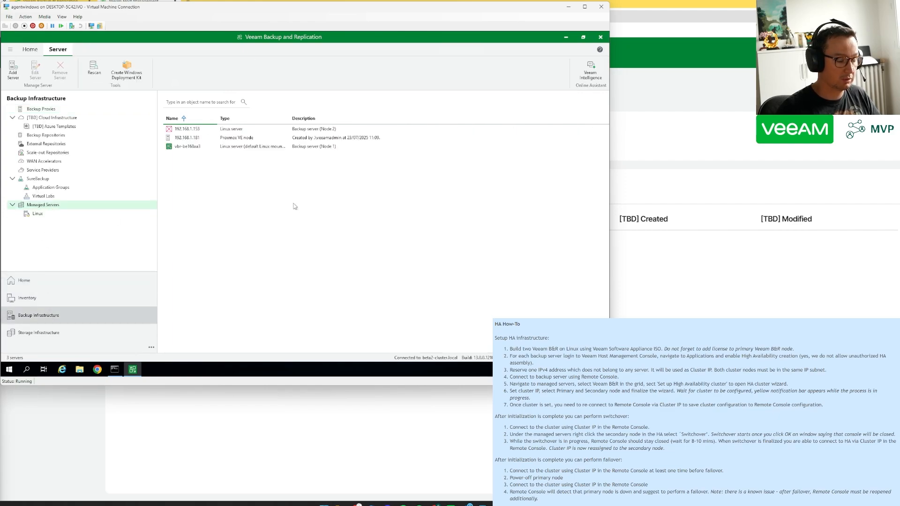
left_click(201, 130)
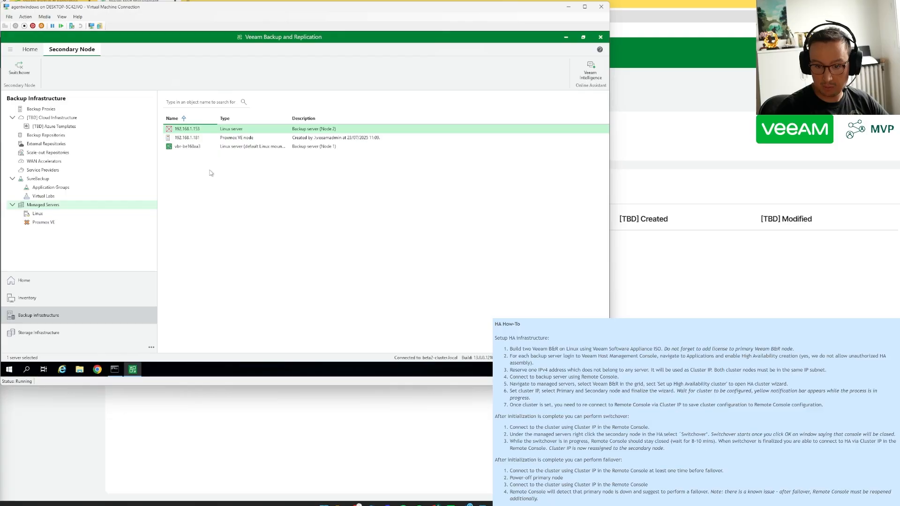
Try Switchover on vbr-be168aa3, cancel it, and select node 192.168.1.153 for switchover instead
right_click(194, 149)
left_click(194, 131)
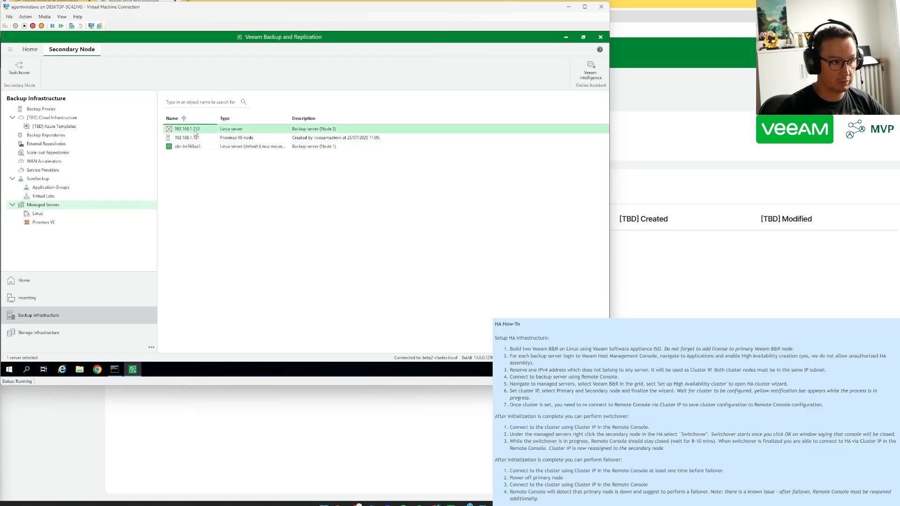
right_click(188, 149)
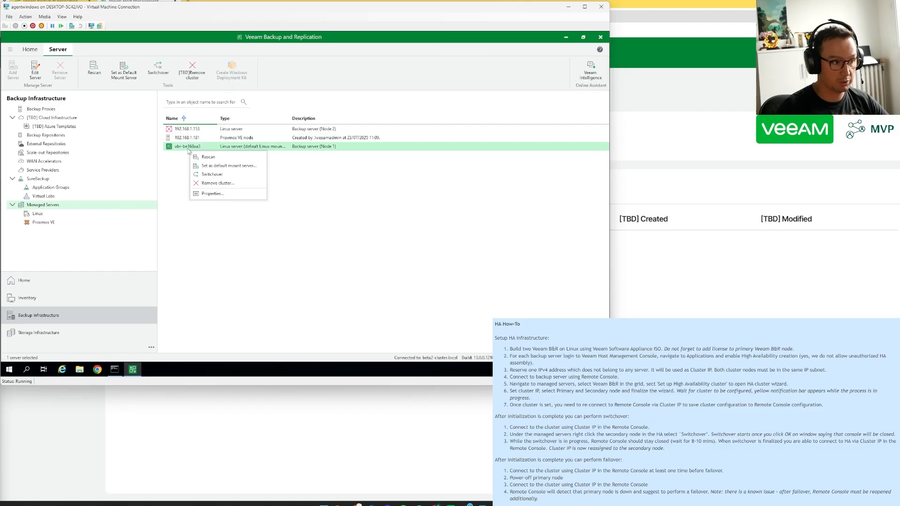
left_click(213, 174)
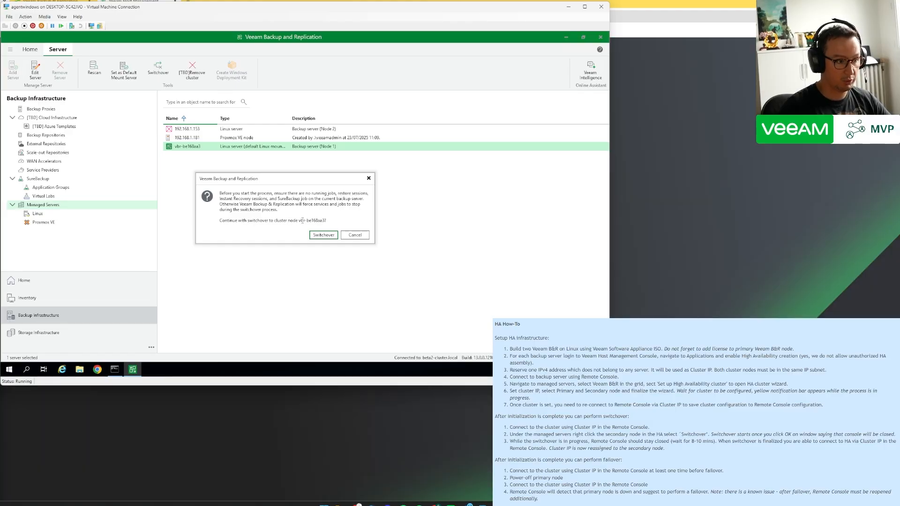
left_click(353, 235)
left_click(230, 129)
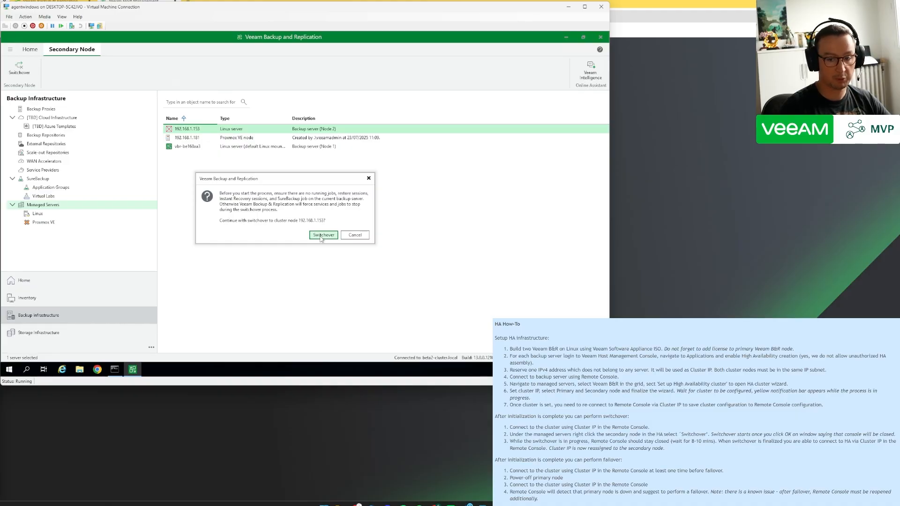
Confirm the switchover to 192.168.1.153 and dismiss the SQL Server database connection error
left_click(322, 235)
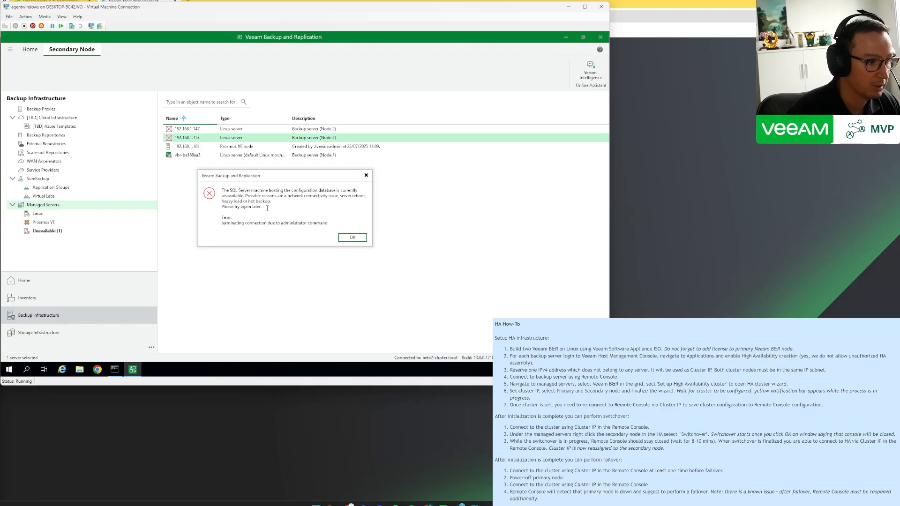
left_click(352, 237)
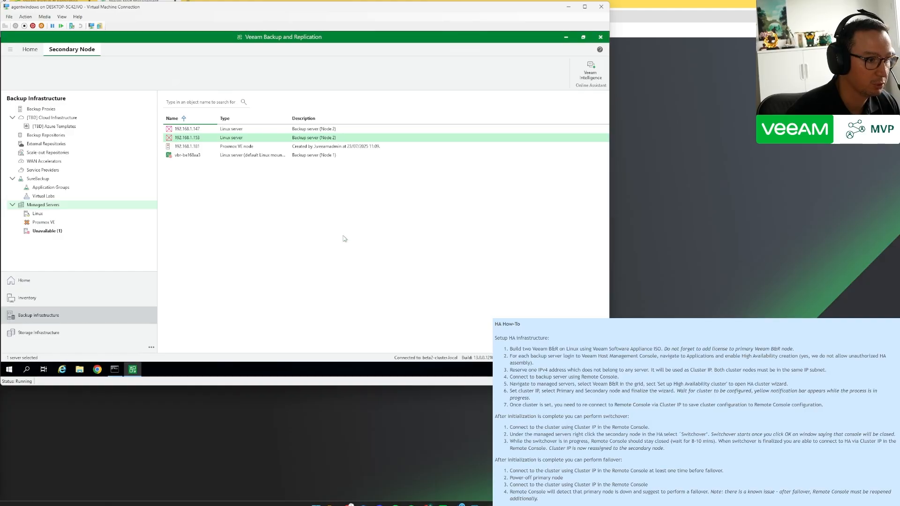
Close the disconnected console, relaunch it from the desktop and connect to the backup server
left_click(600, 37)
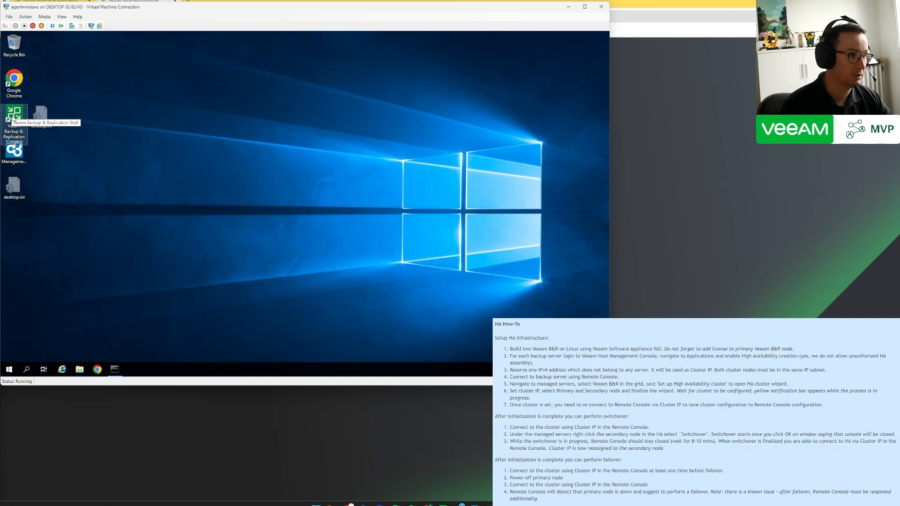
double_click(12, 116)
left_click(258, 235)
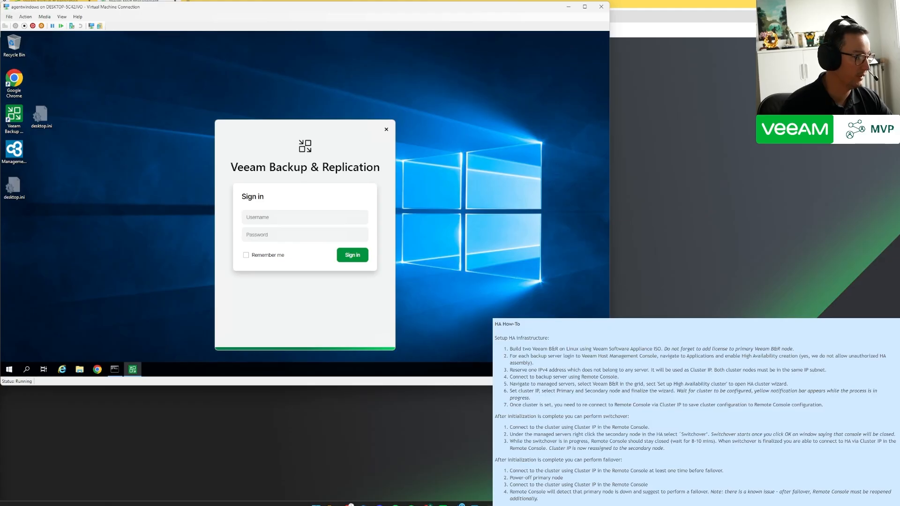
Sign in with the admin username and account password, with Remember me ticked
left_click(249, 220)
type("veeamadmin")
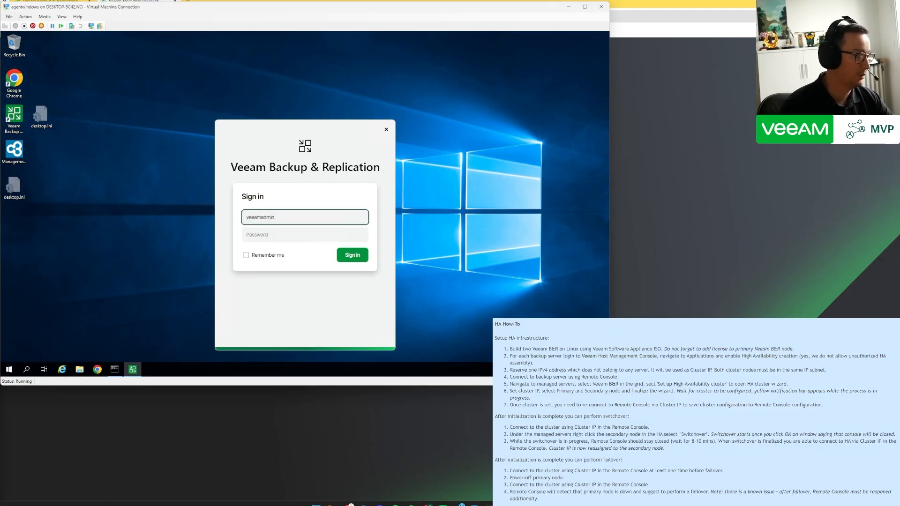
left_click(298, 236)
key("ctrl+v")
left_click(246, 256)
left_click(352, 256)
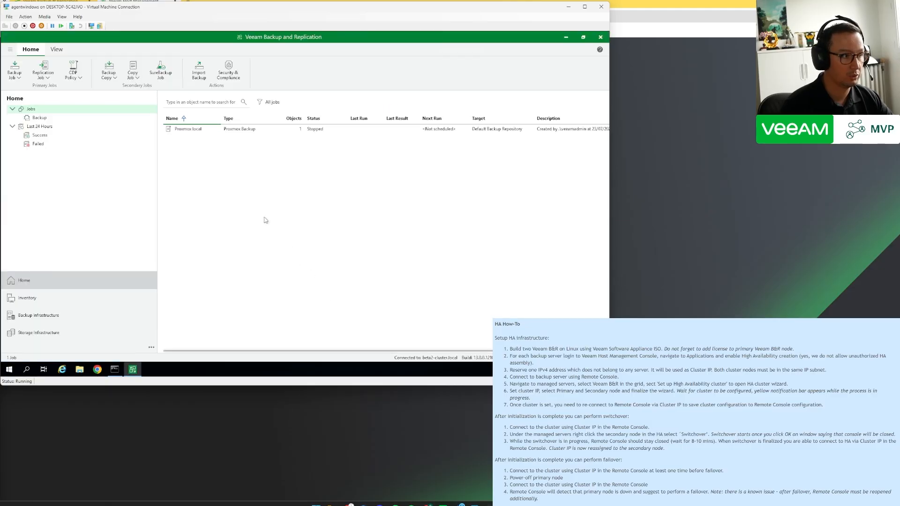
In Backup Infrastructure, inspect the unavailable Default Backup Repository and backup proxies, then bring up vbr-be168aa3's actions
left_click(46, 317)
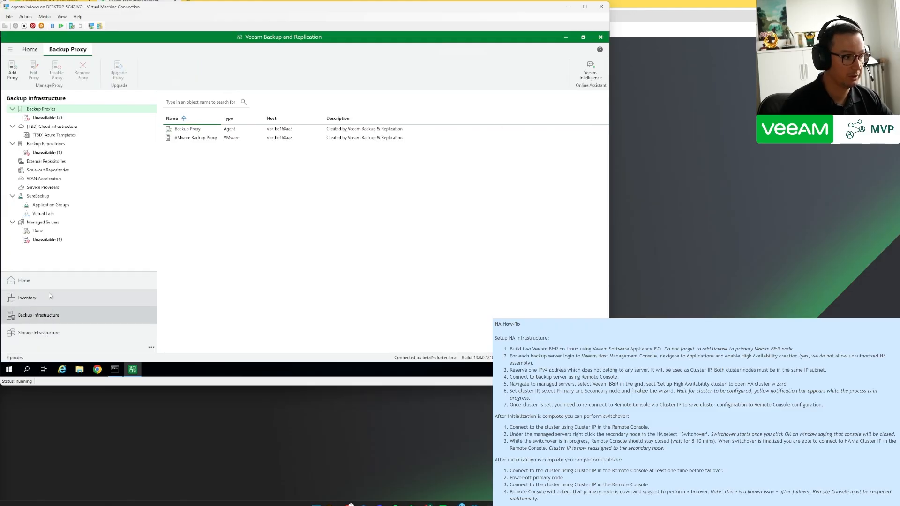
left_click(50, 153)
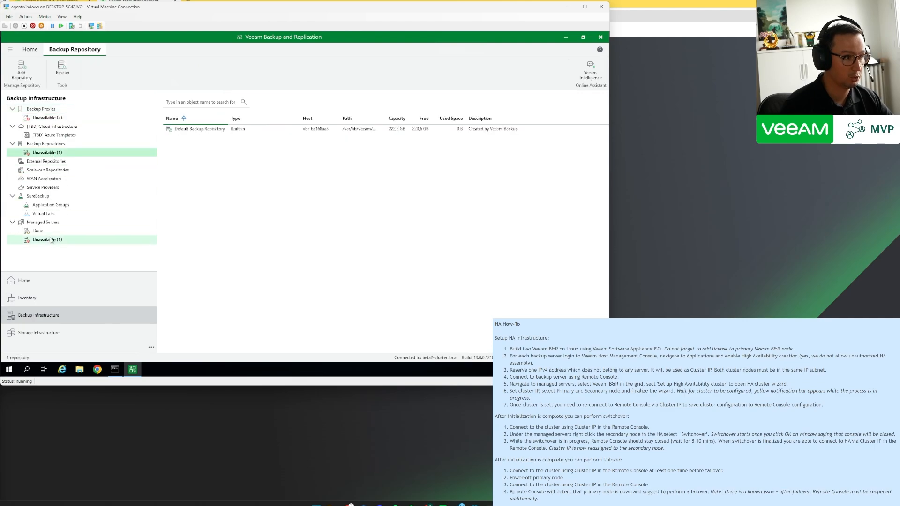
left_click(316, 131)
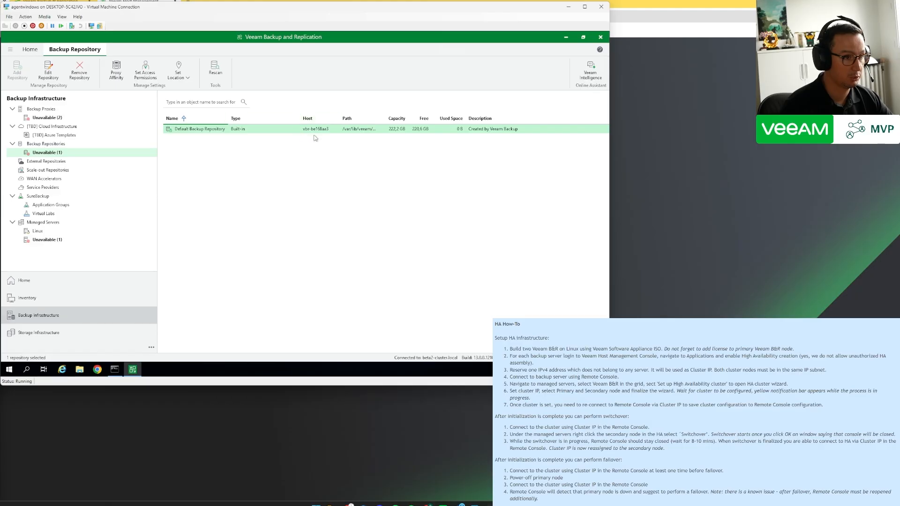
left_click(45, 118)
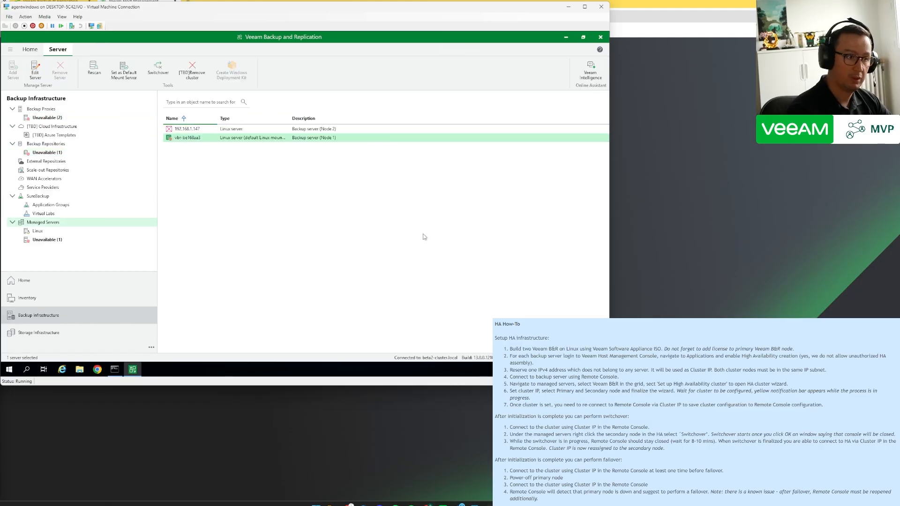
right_click(188, 140)
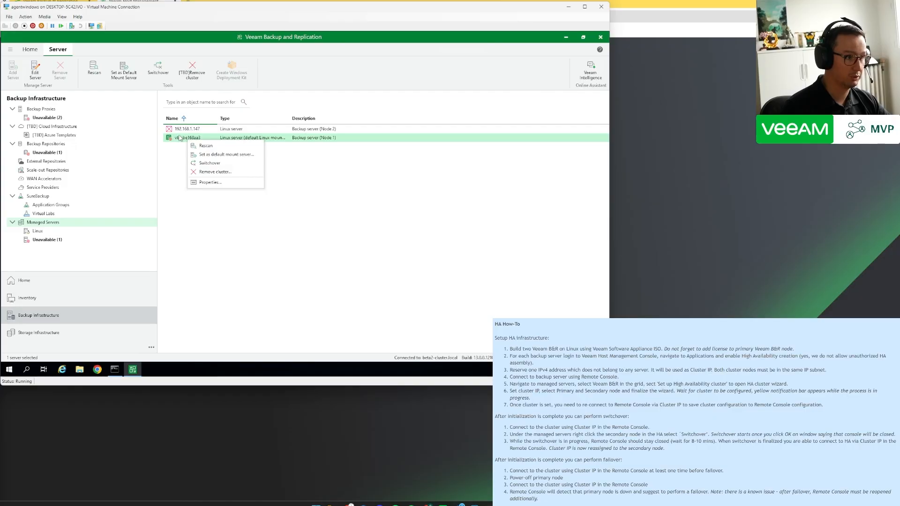
Re-save vbr-be168aa3 through the Edit Linux Server wizard unchanged, applying and finishing
left_click(216, 183)
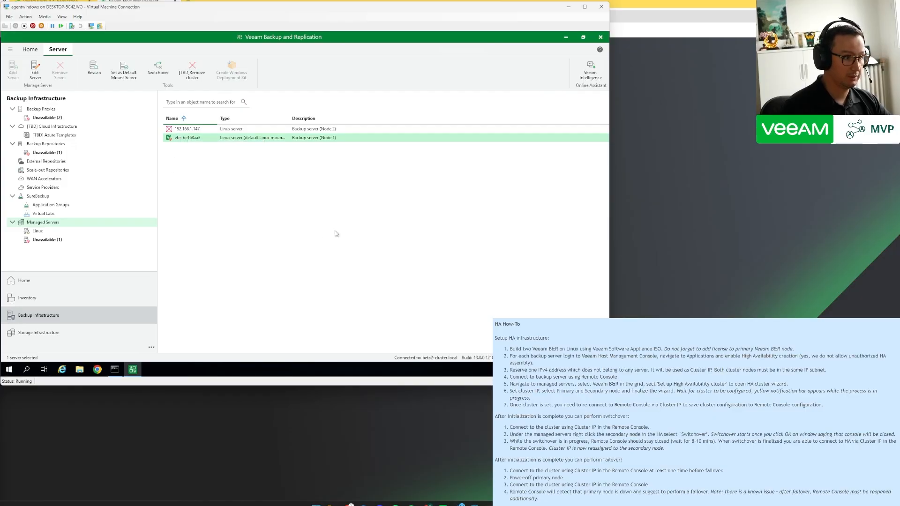
left_click_drag(407, 131, 427, 97)
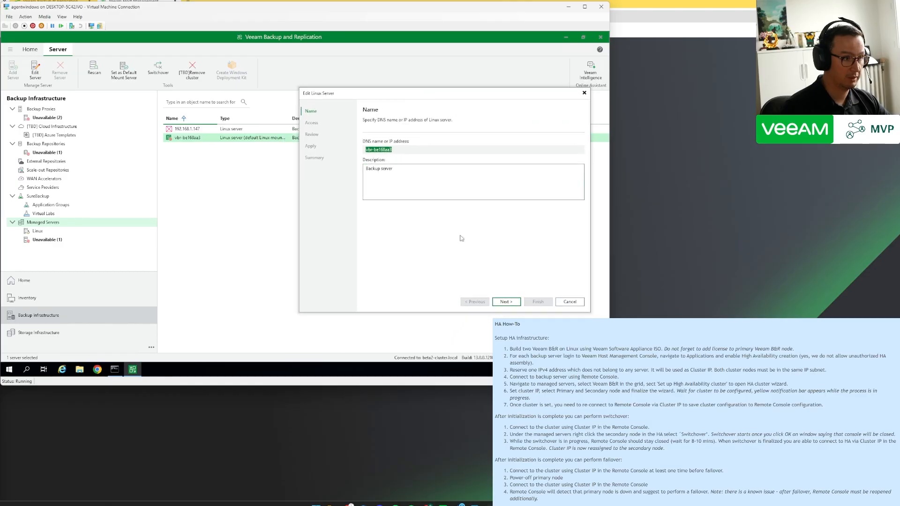
left_click(506, 302)
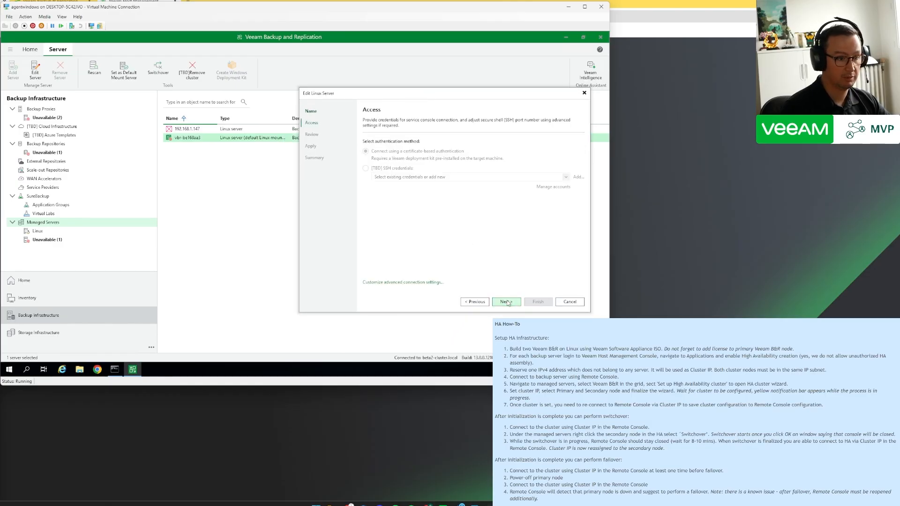
left_click(507, 302)
left_click(506, 302)
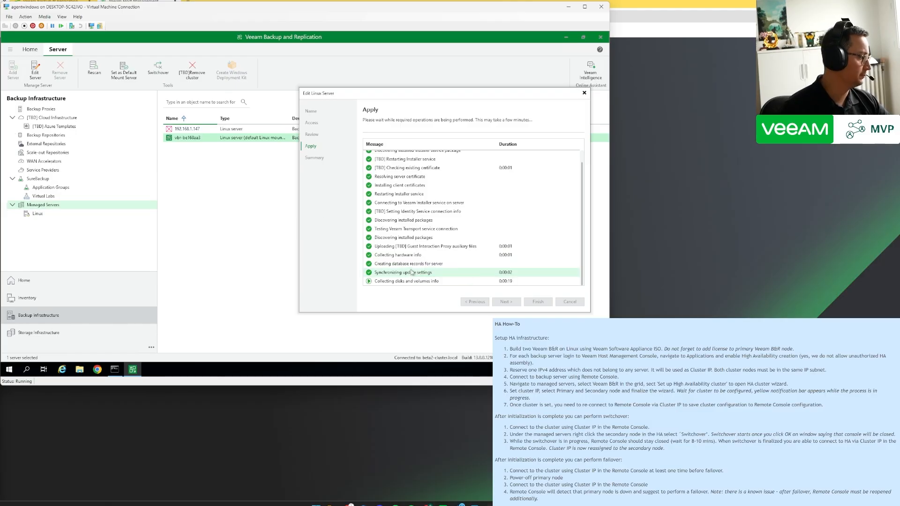
left_click(422, 274)
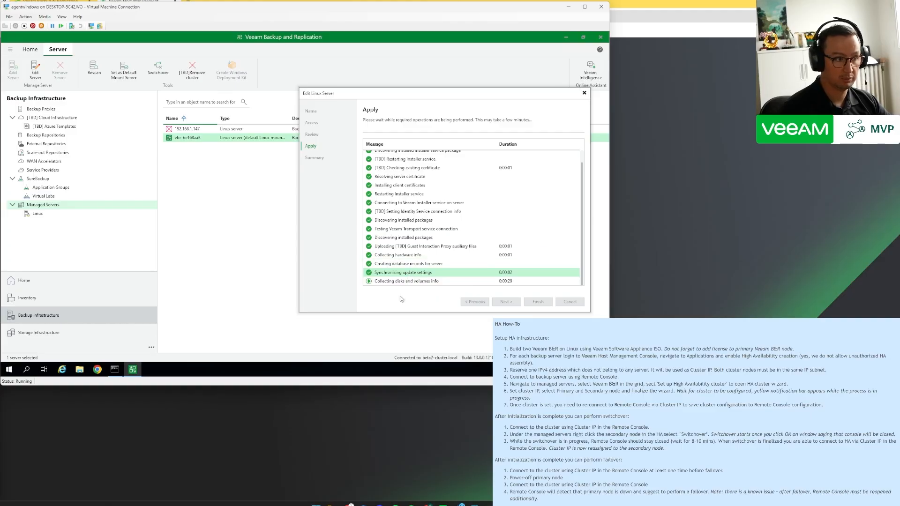
left_click(516, 304)
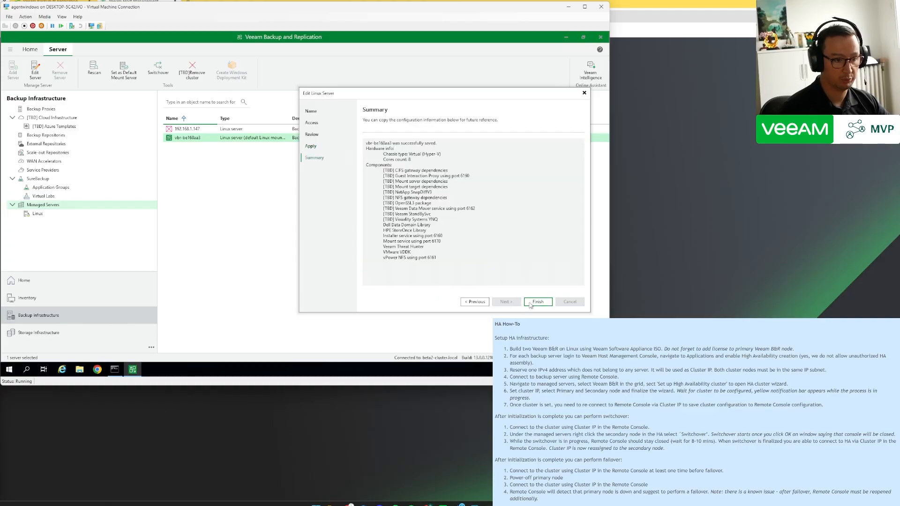
left_click(537, 302)
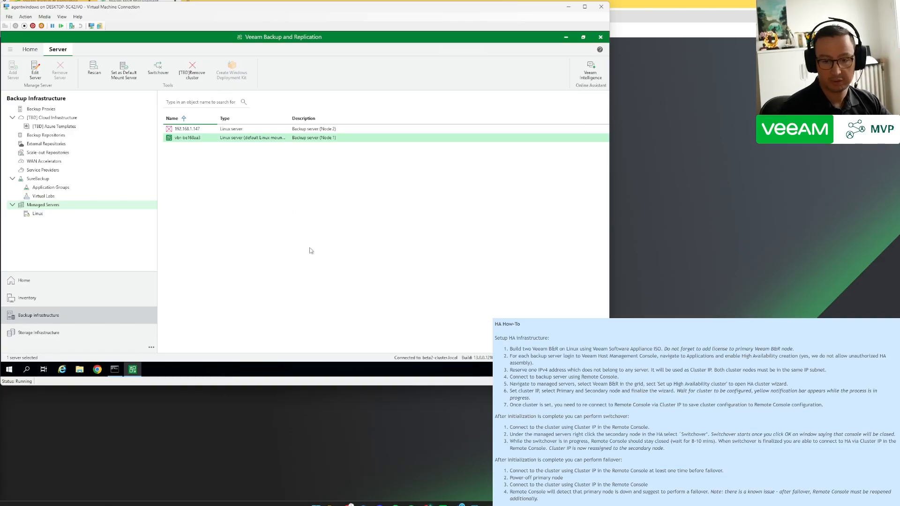
Turn off the VBRv13Beta2-2 virtual machine in Hyper-V Manager, then return to the Veeam console
left_click(323, 245)
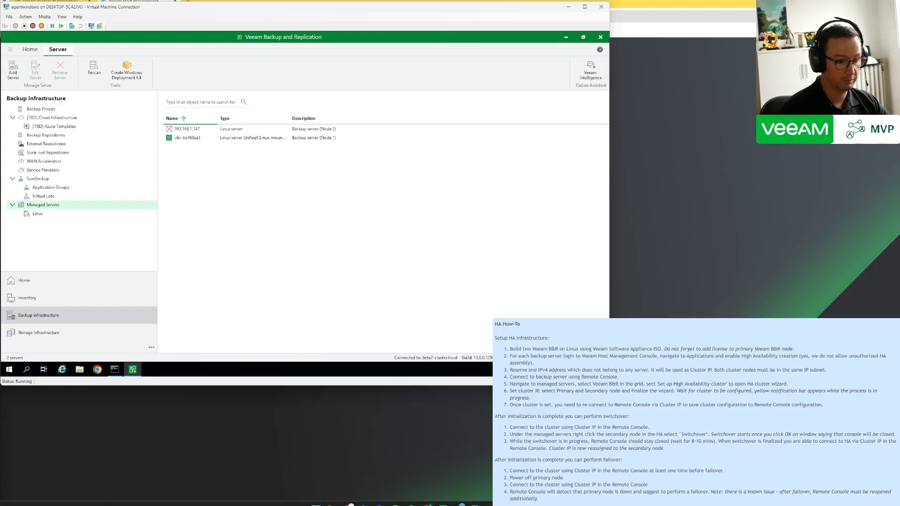
left_click(474, 505)
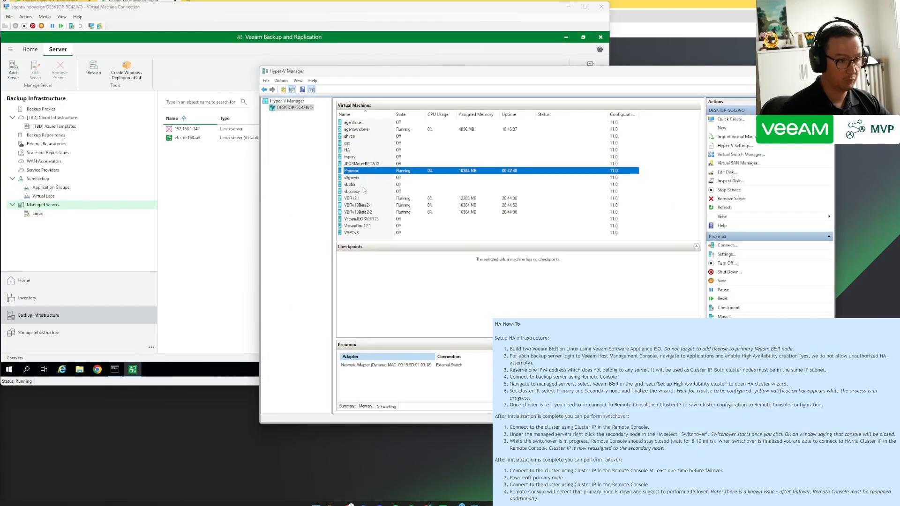
left_click(366, 206)
left_click(360, 213)
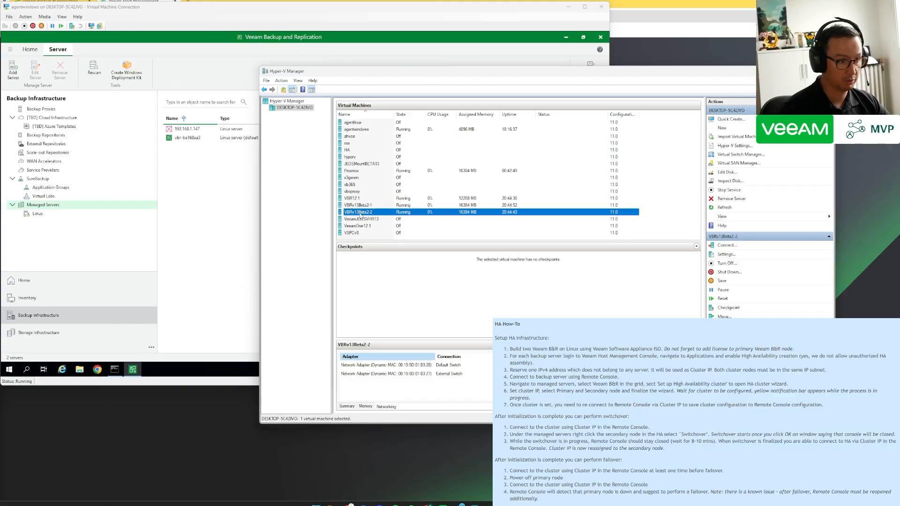
right_click(360, 216)
left_click(394, 245)
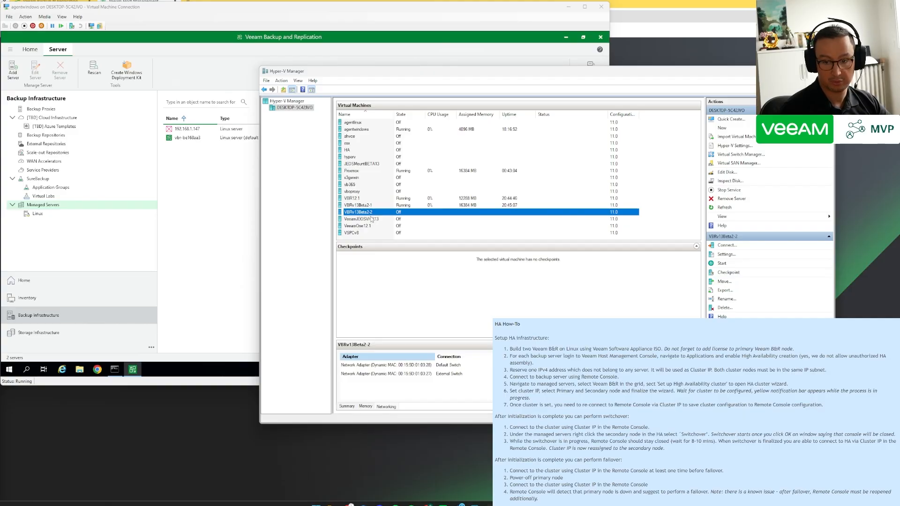
left_click(193, 198)
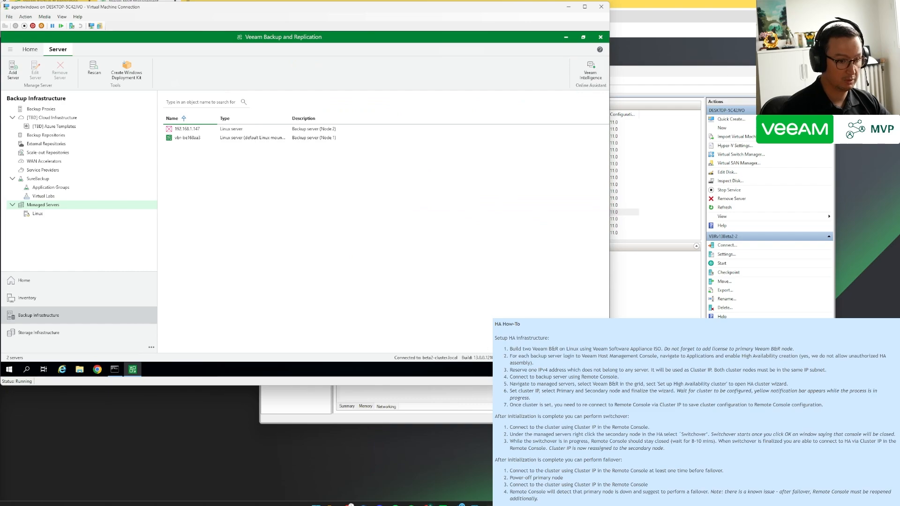
Check the backup proxies and Hyper-V VM states, then view the Last 24 Hours sessions on Home
left_click(52, 153)
left_click(42, 110)
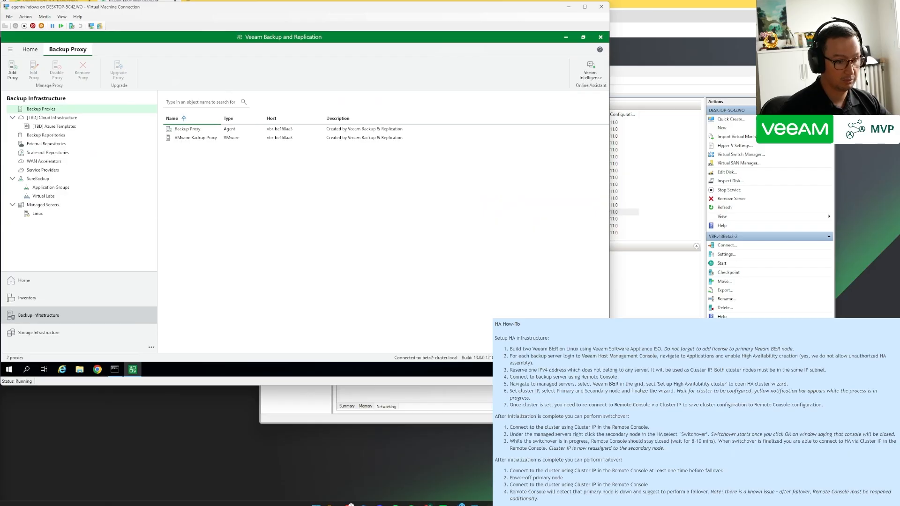
left_click(656, 304)
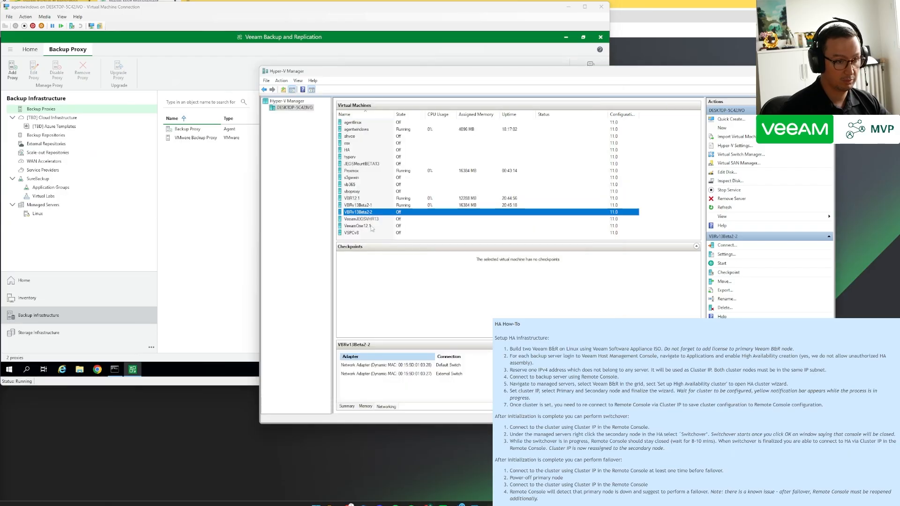
left_click(205, 277)
left_click(37, 280)
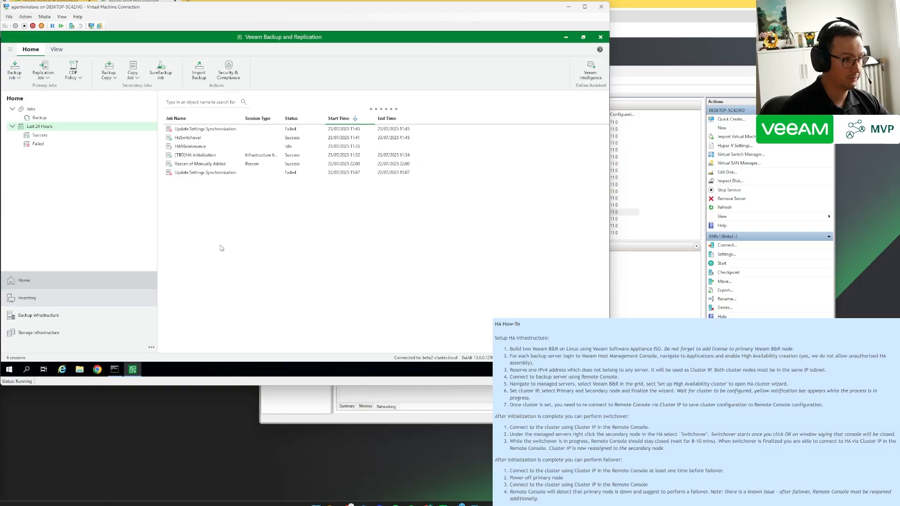
Rerun ping beta2-cluster.local in Command Prompt and stop it once it times out
left_click(116, 370)
key("Up")
key("Return")
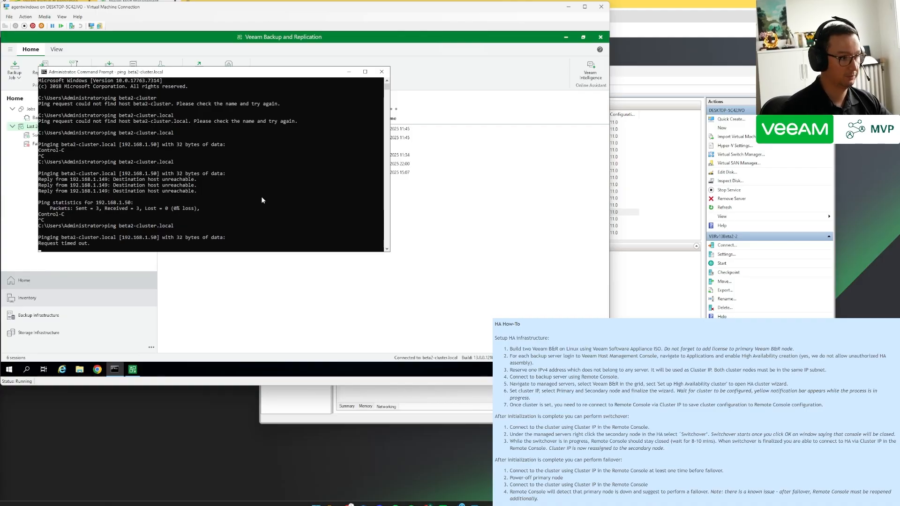
key("ctrl+c")
Ping secondary node 192.168.1.147 to confirm it replies, then minimise Command Prompt
key("Up")
key("BackSpace")
key("BackSpace")
key("BackSpace")
key("BackSpace")
key("BackSpace")
key("BackSpace")
key("BackSpace")
key("BackSpace")
key("BackSpace")
key("BackSpace")
key("BackSpace")
key("BackSpace")
key("BackSpace")
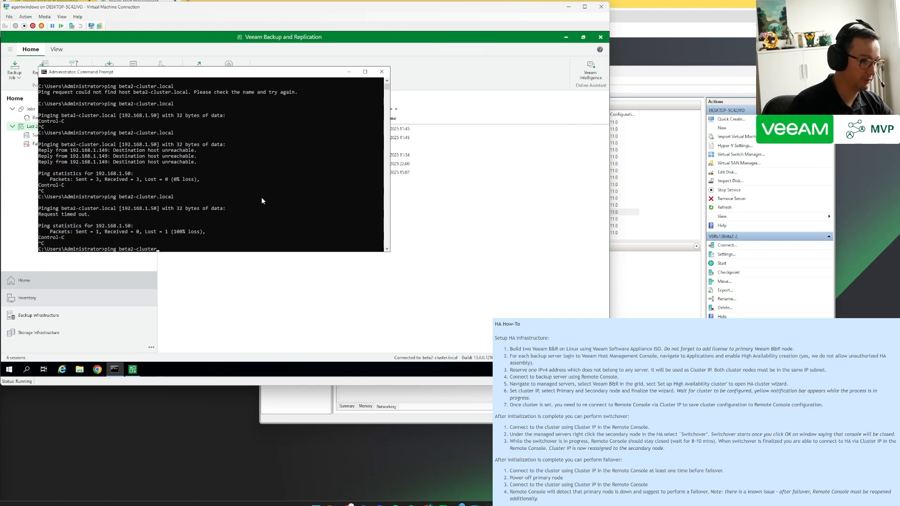
key("BackSpace")
key("BackSpace")
key("BackSpace")
key("BackSpace")
key("BackSpace")
key("BackSpace")
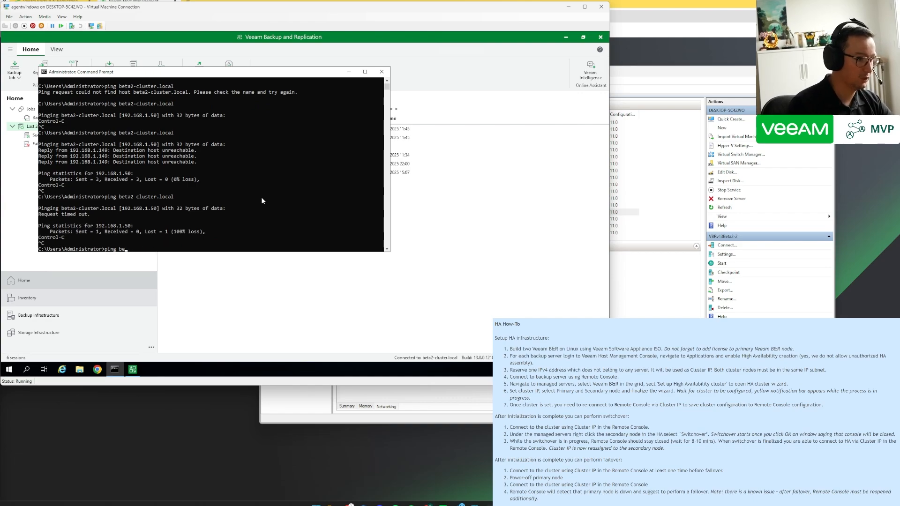
type("192.168.1")
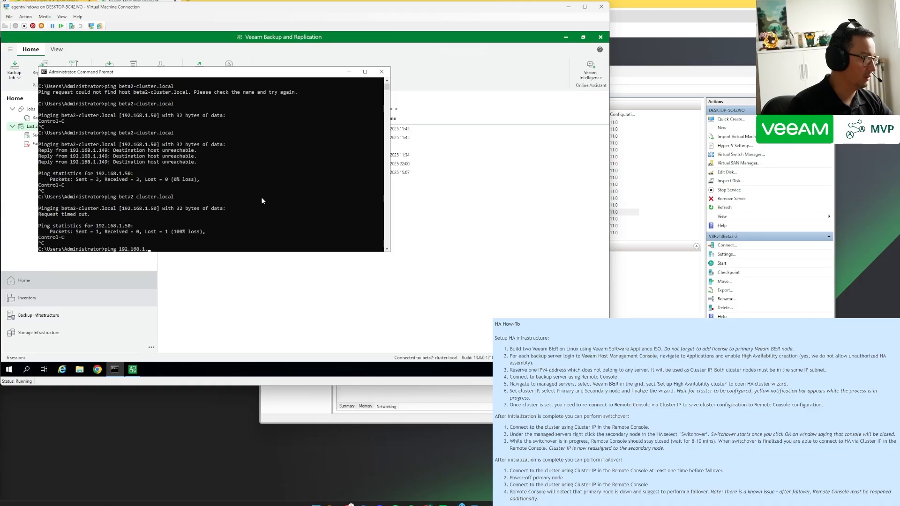
type(".14")
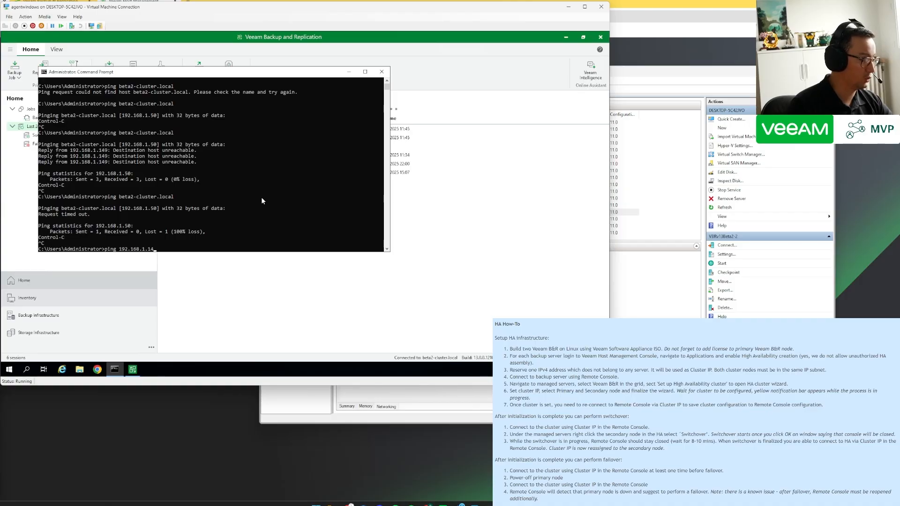
type("7")
key("Return")
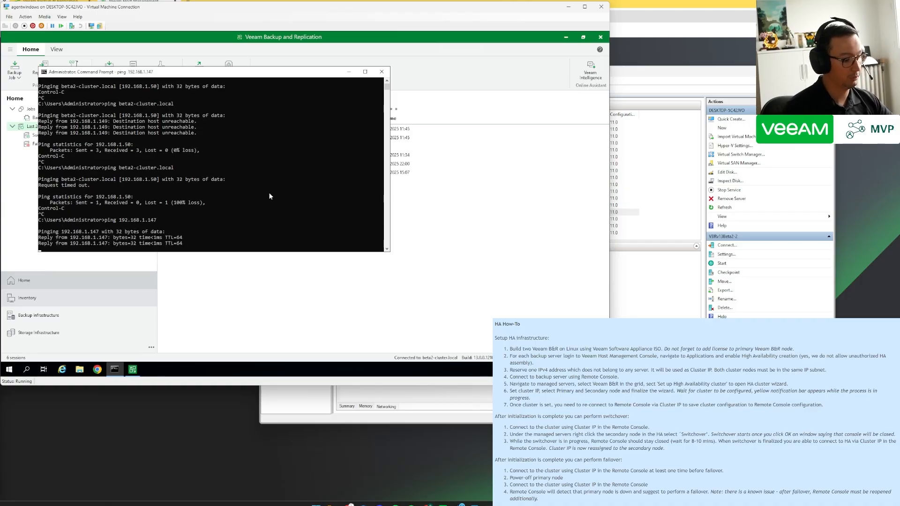
left_click(348, 72)
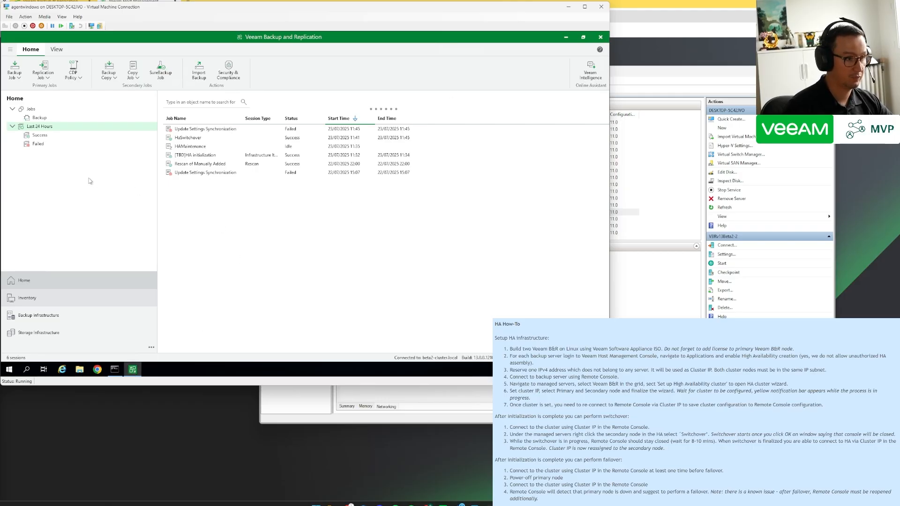
Close the console from its taskbar jump list, relaunch it and connect to the cluster
right_click(133, 369)
left_click(132, 350)
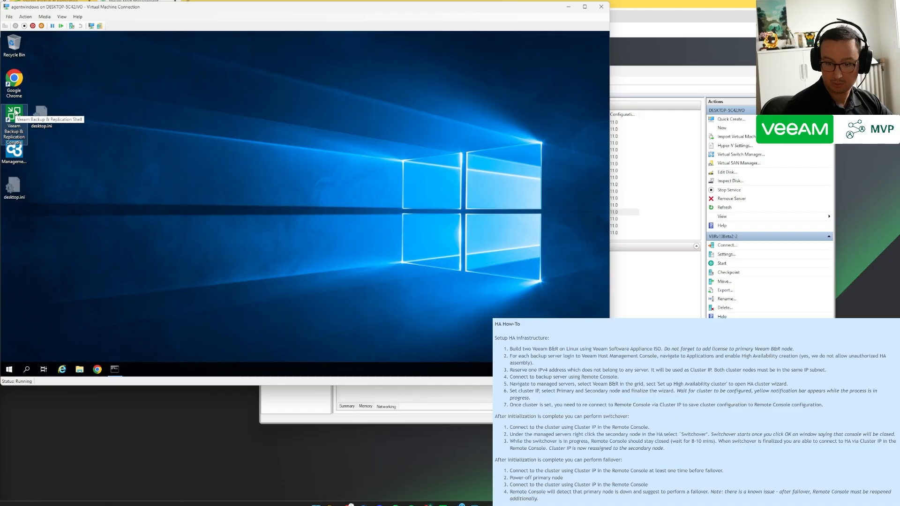
double_click(16, 113)
left_click(255, 235)
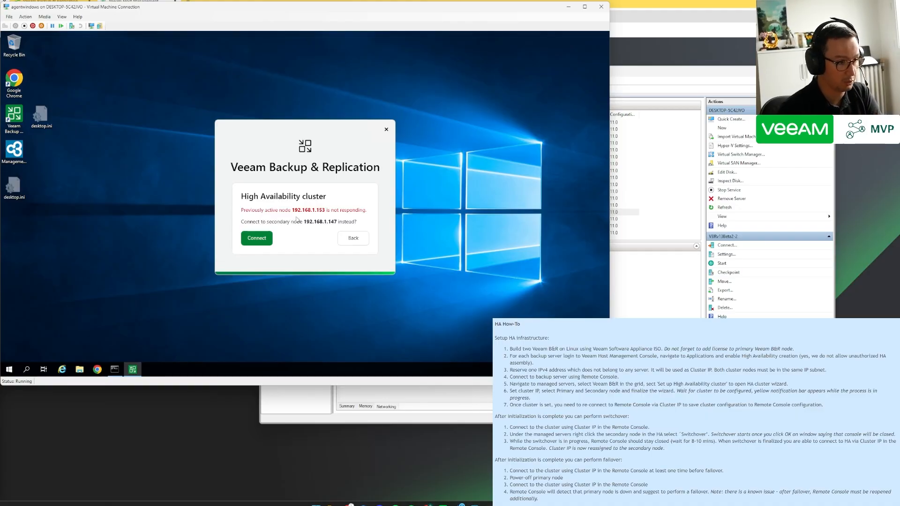
Accept connecting to 192.168.1.147 with the saved account and confirm Failover in the HA dialog
left_click(260, 239)
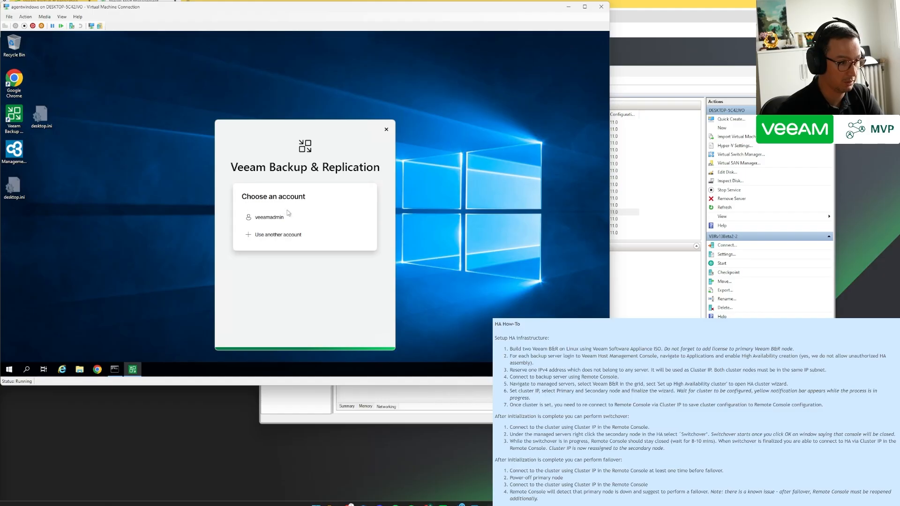
left_click(282, 217)
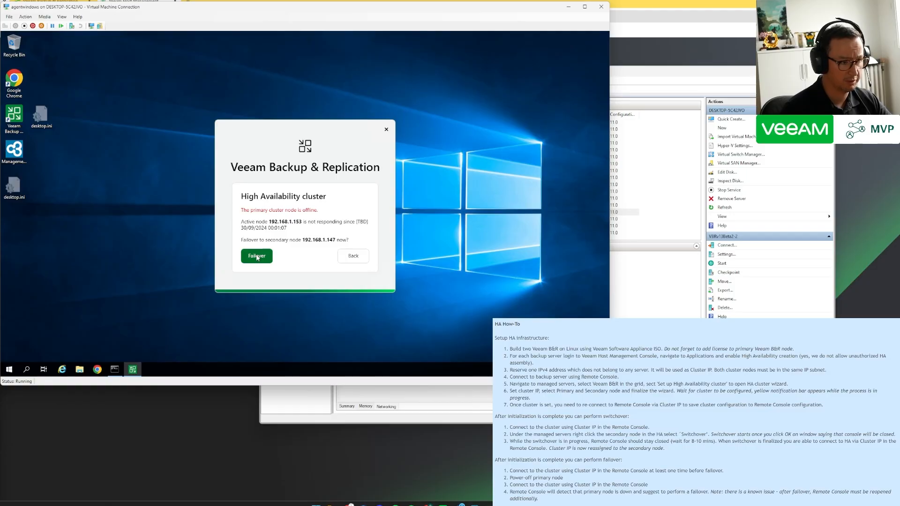
left_click(257, 256)
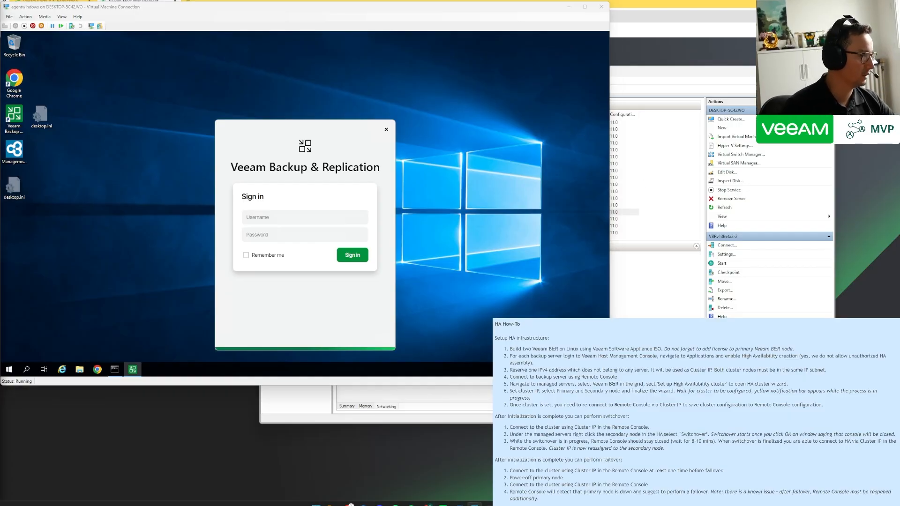
Sign in to the failed-over backup server with the admin username and password, Remember me ticked
left_click(262, 221)
type("veeamadmin")
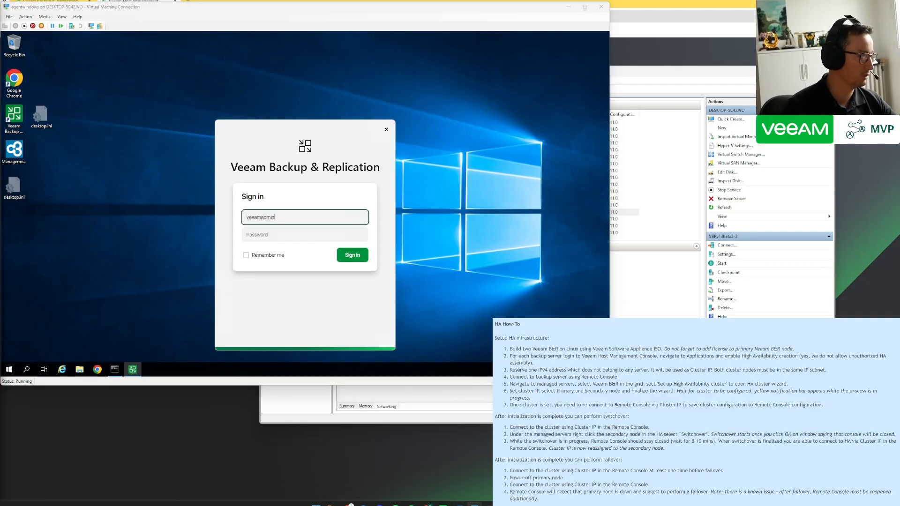
left_click(288, 237)
key("ctrl+v")
left_click(275, 255)
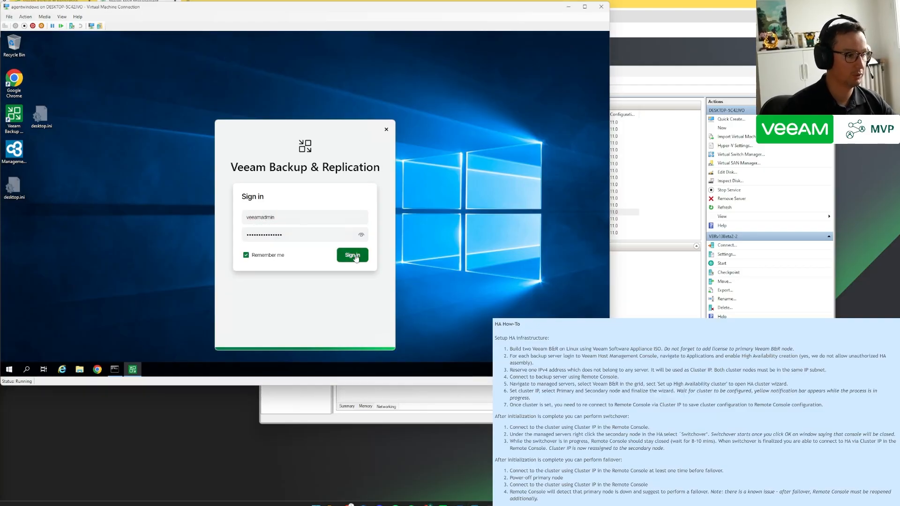
left_click(353, 256)
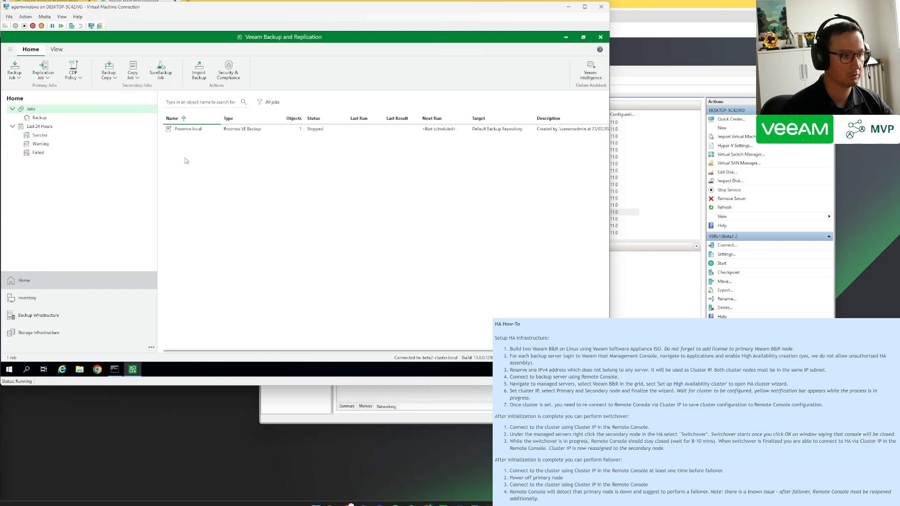
Open Backup Infrastructure > Managed Servers and check nodes vbr-be168aa3 and 192.168.1.153
left_click(196, 131)
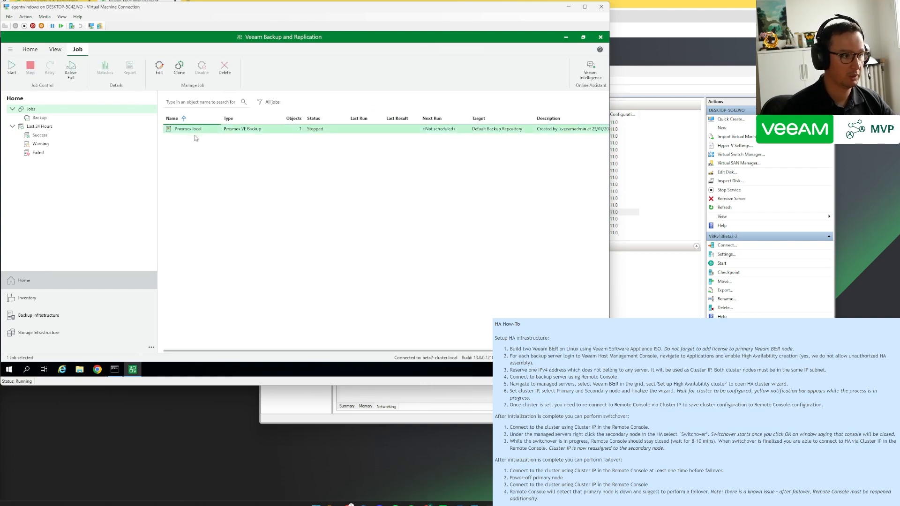
left_click(203, 167)
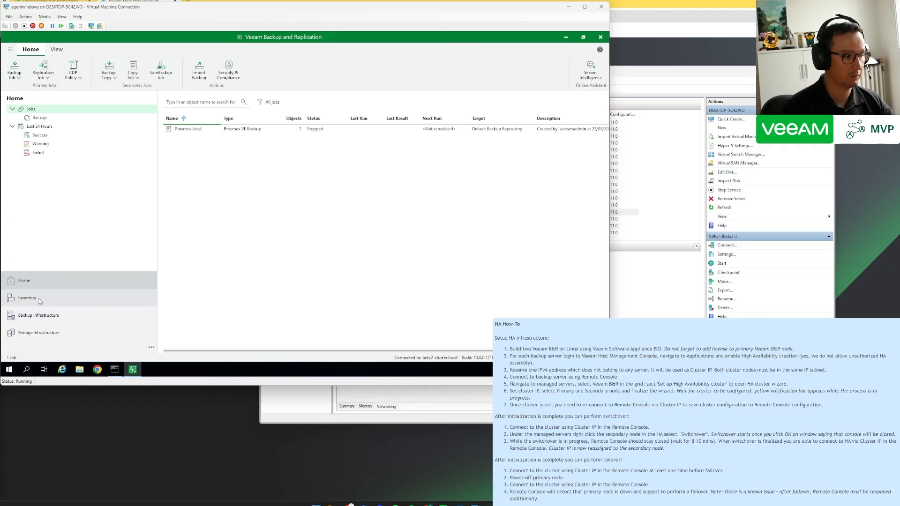
left_click(47, 316)
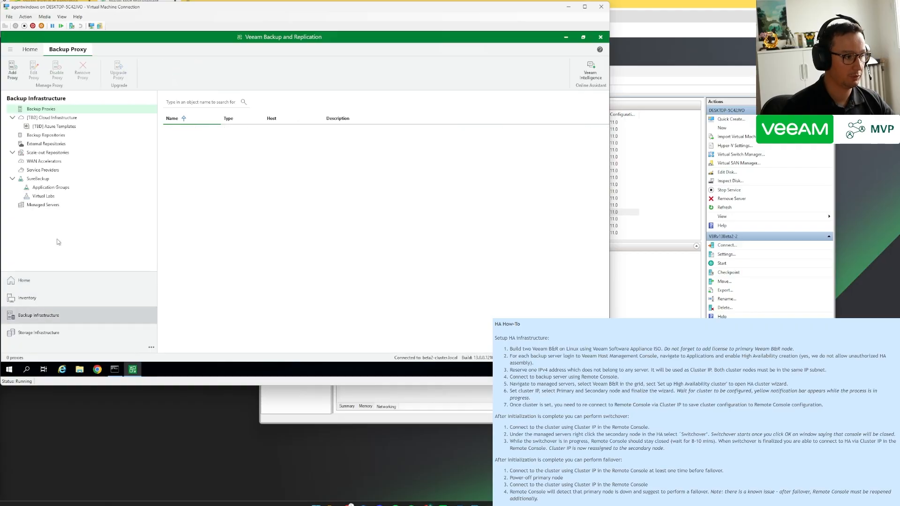
left_click(60, 204)
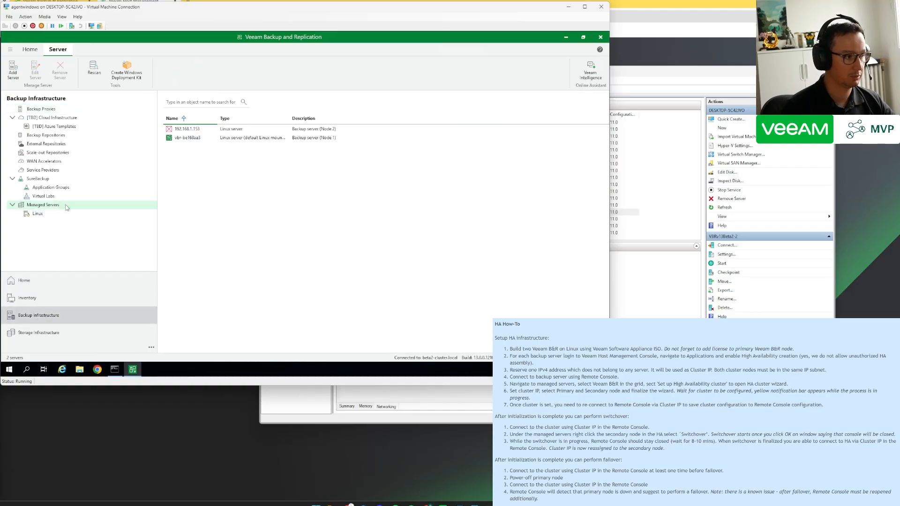
left_click(191, 138)
left_click(196, 130)
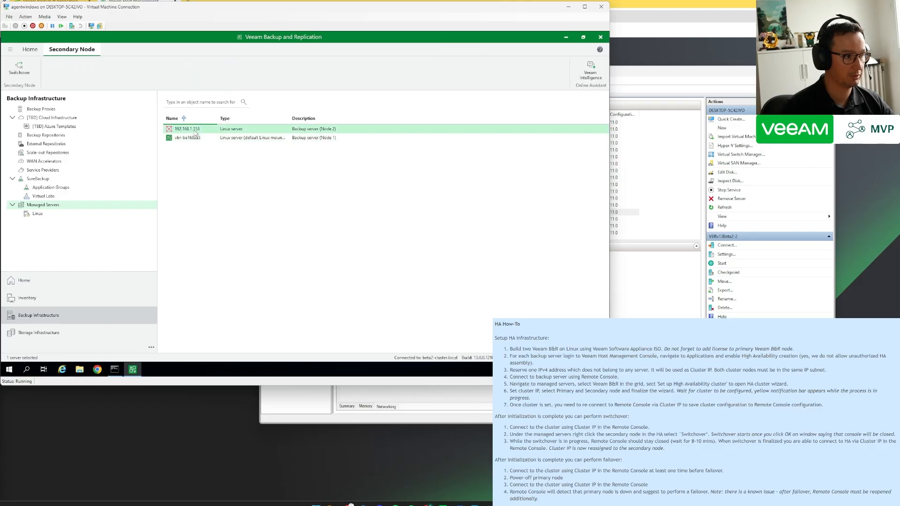
Ping the old primary 192.168.1.153 from Command Prompt, then stop the ping
left_click(631, 79)
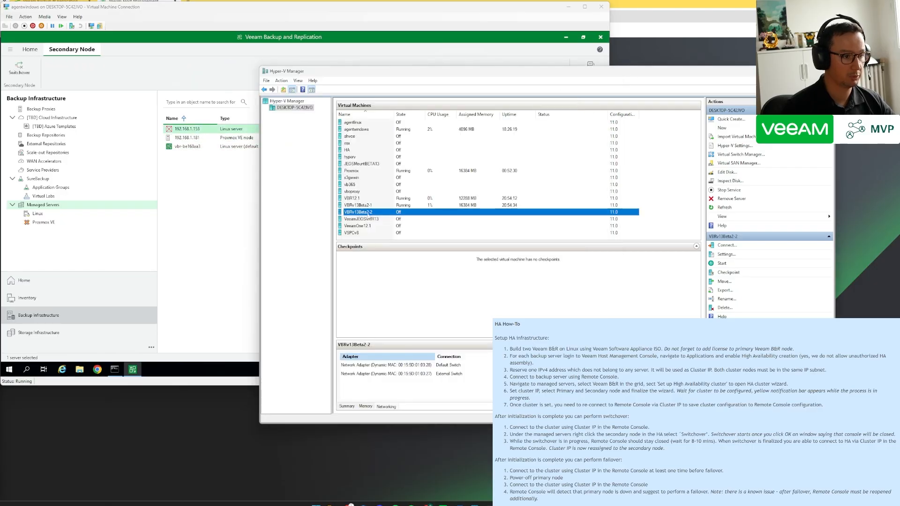
left_click(115, 367)
key("Up")
key("BackSpace")
key("BackSpace")
key("BackSpace")
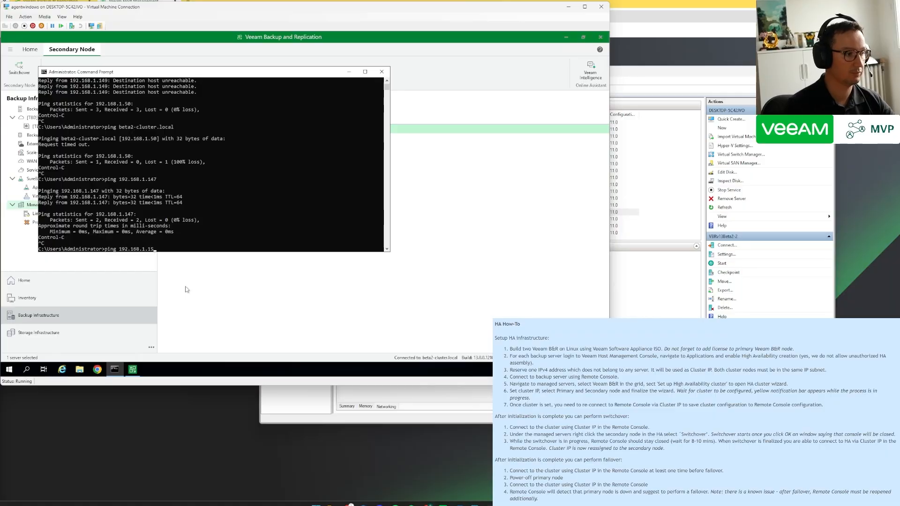
type("153")
key("Return")
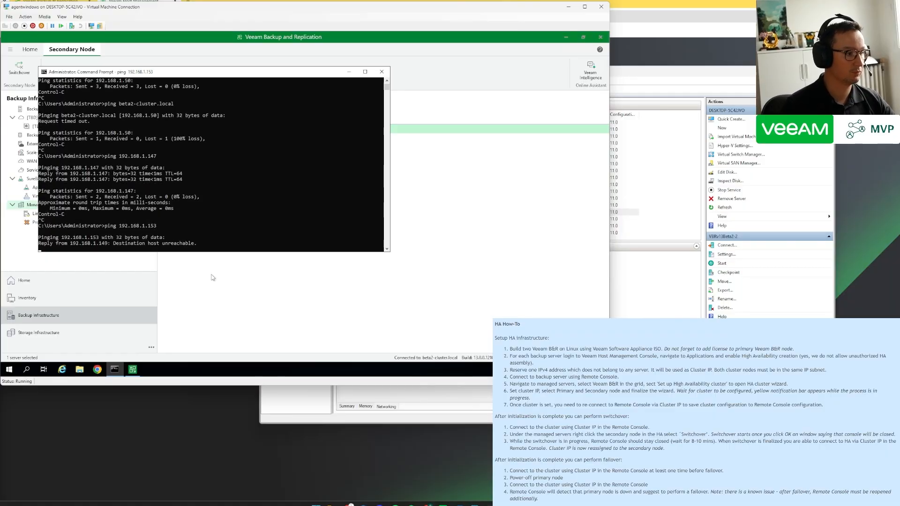
key("ctrl+c")
Return to the console's managed servers list and reselect the vbr-be168aa3 node
left_click(213, 278)
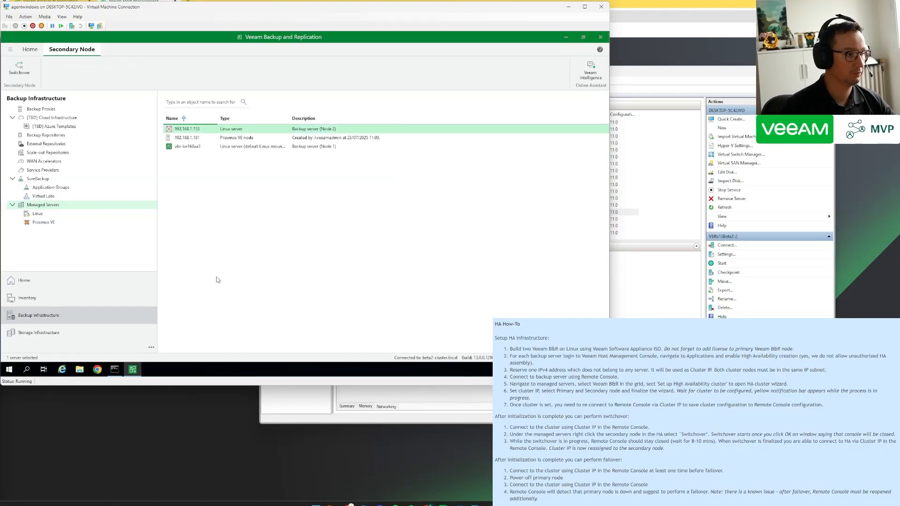
left_click(196, 149)
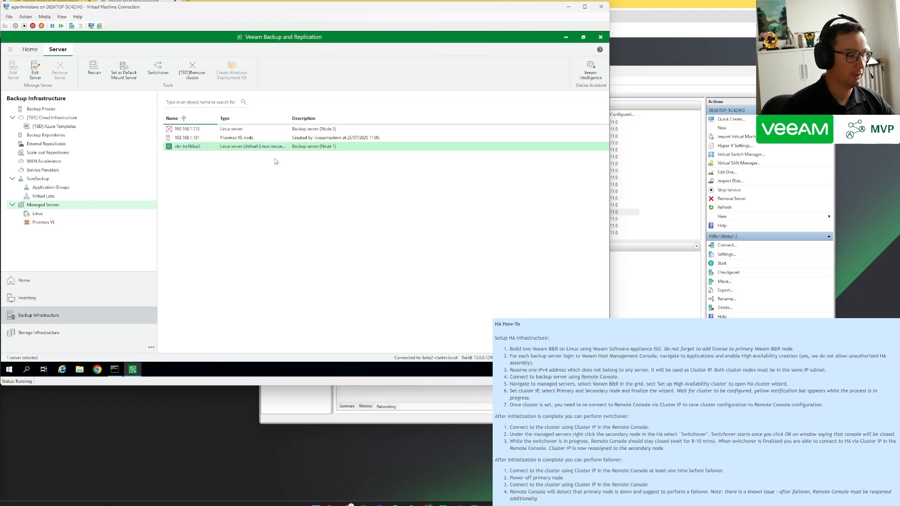
left_click(648, 72)
left_click(221, 219)
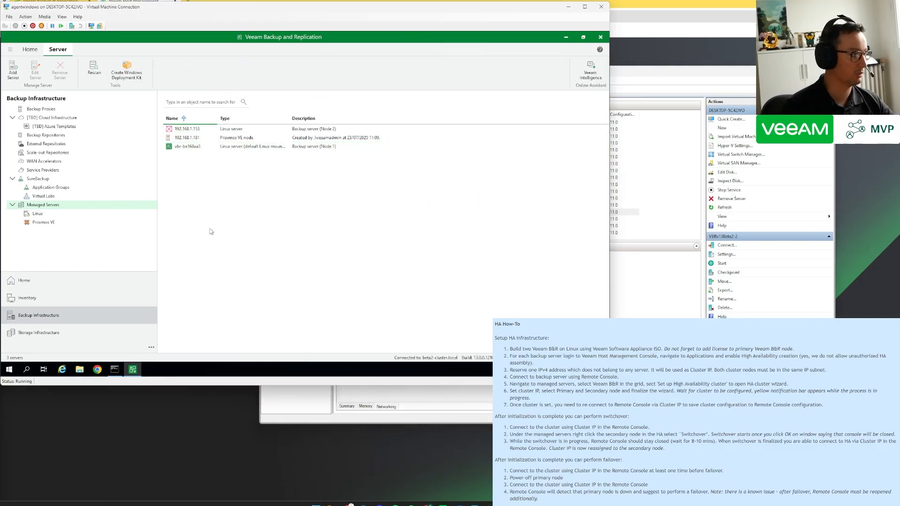